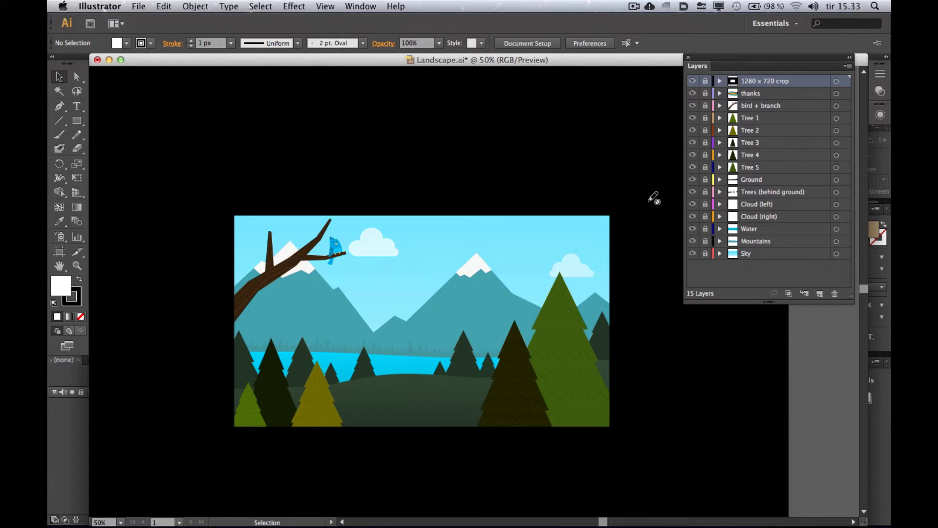
Hide the '1280 x 720 crop' layer to show the full artwork, including the banner.
{"action": "left_click", "coordinate": [692, 81]}
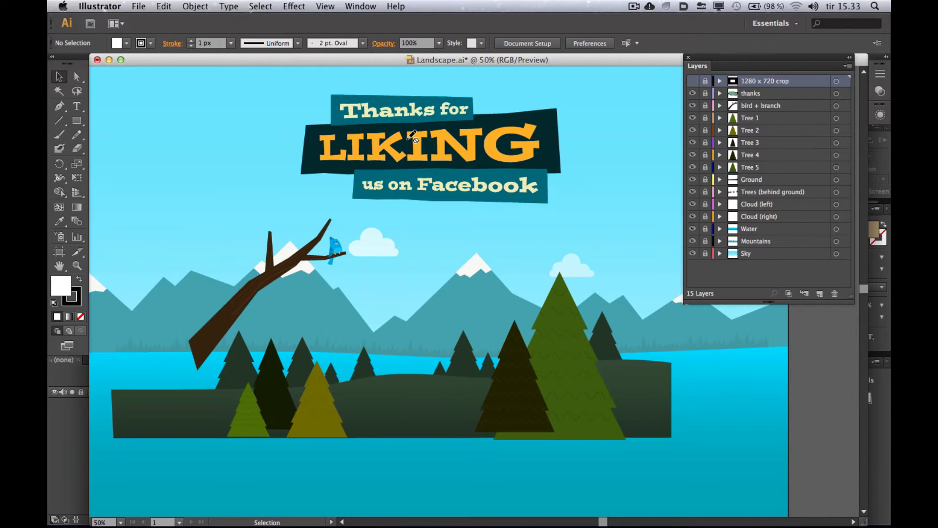
Zoom in on the 'Thanks for LIKING' banner with panels hidden, then zoom back out.
{"action": "scroll", "coordinate": [413, 136], "scroll_direction": "up", "scroll_amount": 4}
{"action": "left_click_drag", "start_coordinate": [282, 133], "coordinate": [601, 286]}
{"action": "key", "text": "Tab"}
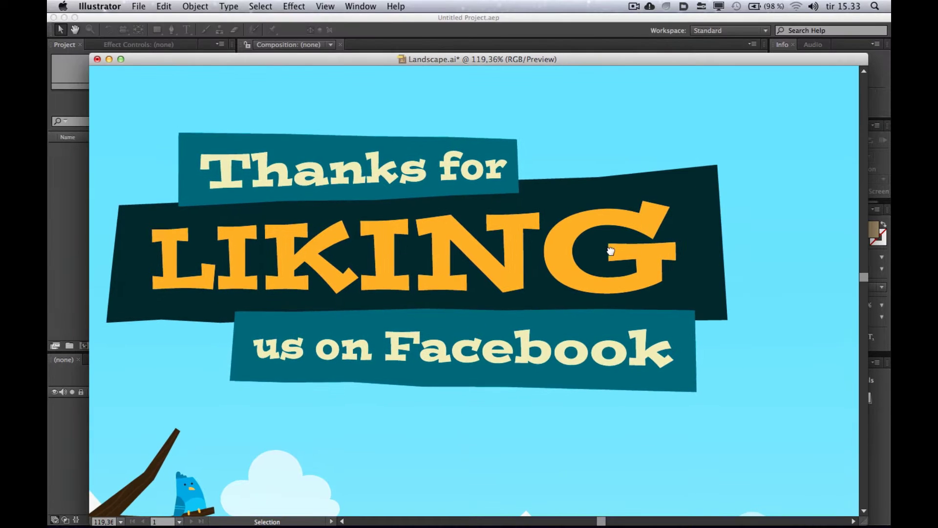
{"action": "key", "text": "p"}
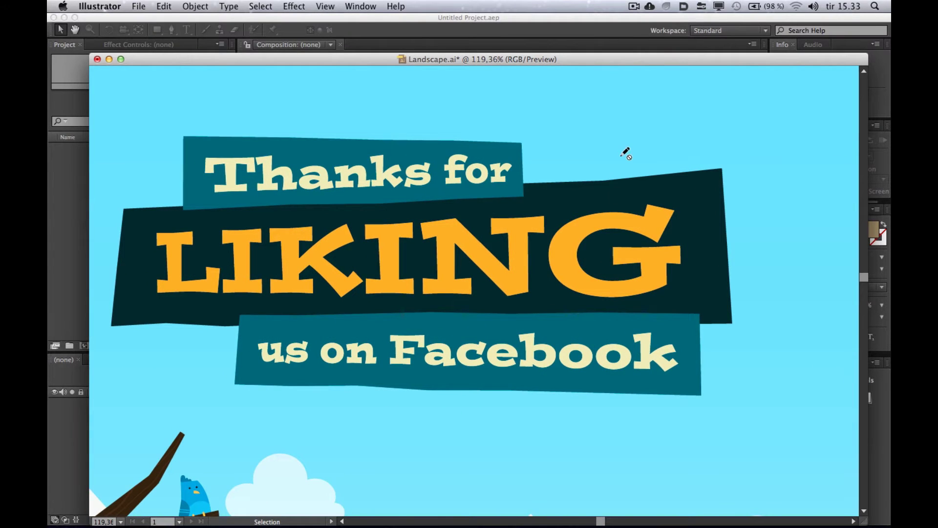
{"action": "left_click", "coordinate": [464, 284], "text": "alt+super"}
{"action": "left_click", "coordinate": [474, 308], "text": "alt+super"}
{"action": "left_click", "coordinate": [477, 315], "text": "alt+super"}
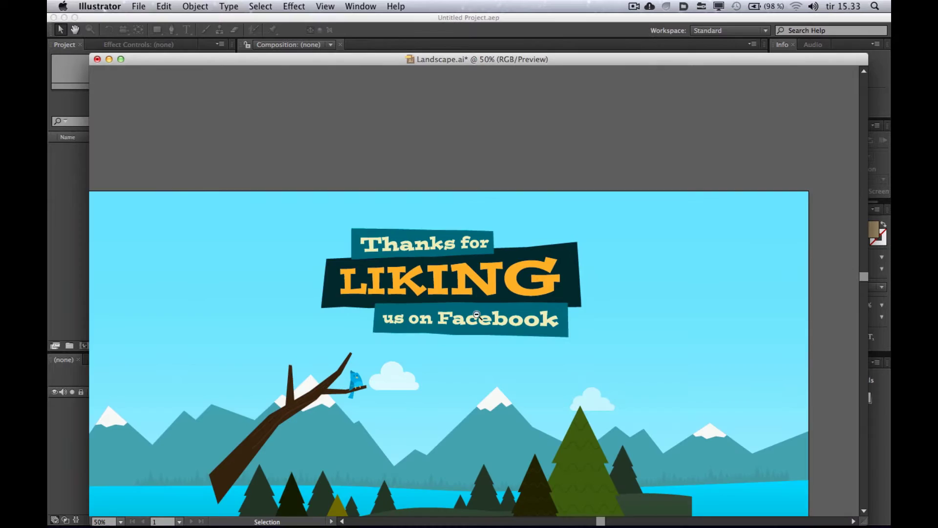
{"action": "left_click", "coordinate": [477, 315], "text": "alt+super"}
{"action": "scroll", "coordinate": [477, 315], "scroll_direction": "down", "scroll_amount": 3}
{"action": "key", "text": "Tab"}
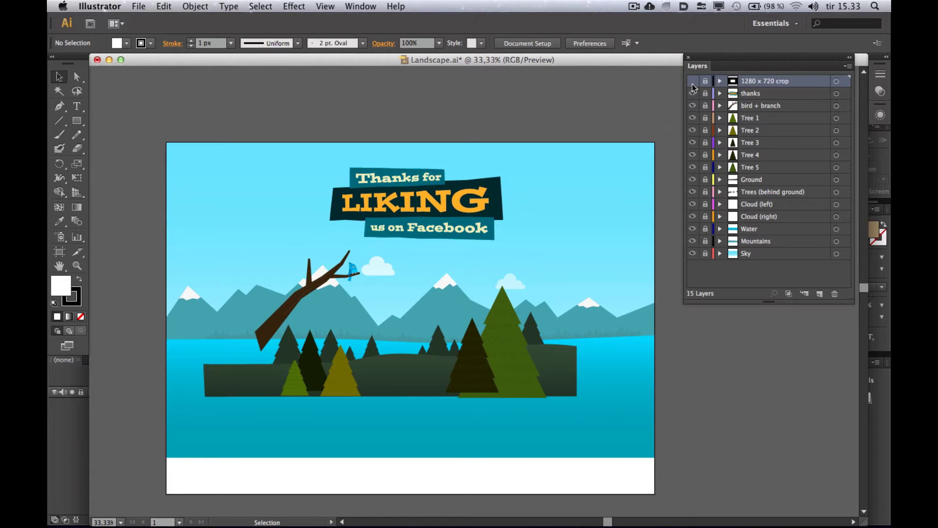
Turn the '1280 x 720 crop' layer back on and zoom in on the cropped landscape.
{"action": "left_click", "coordinate": [693, 84]}
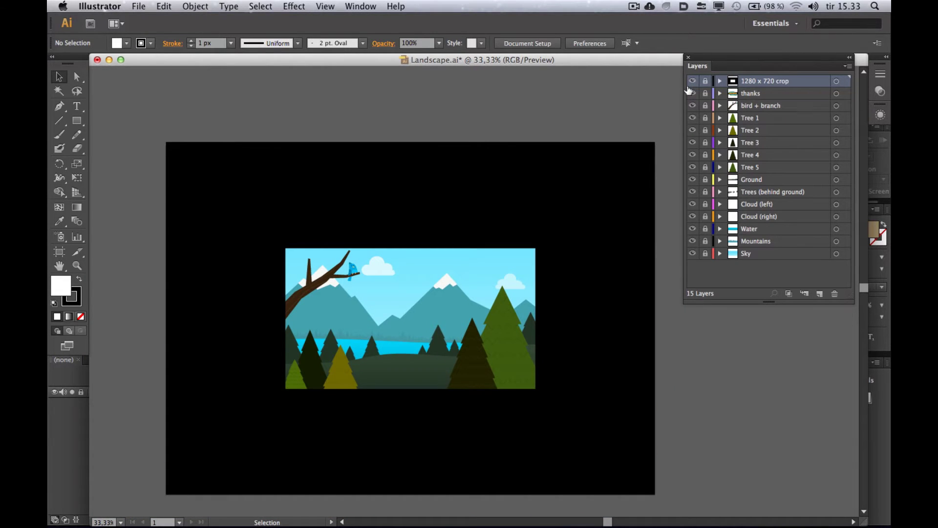
{"action": "left_click", "coordinate": [398, 282], "text": "super"}
{"action": "scroll", "coordinate": [431, 236], "scroll_direction": "down", "scroll_amount": 5}
{"action": "scroll", "coordinate": [431, 235], "scroll_direction": "right", "scroll_amount": 2}
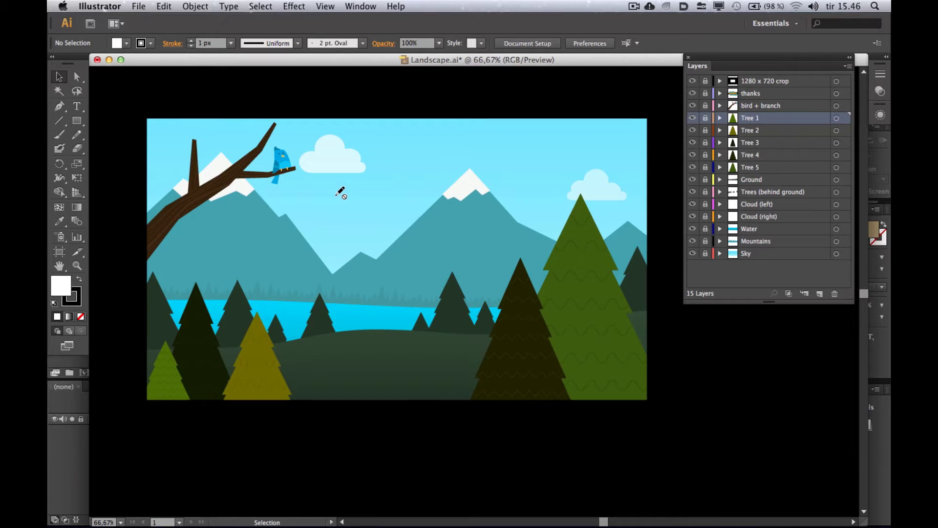
Import Landscape.ai into After Effects as a Composition with Layer Size footage dimensions.
{"action": "key", "text": "super+Tab"}
{"action": "key", "text": "super+Tab"}
{"action": "key", "text": "super+Tab"}
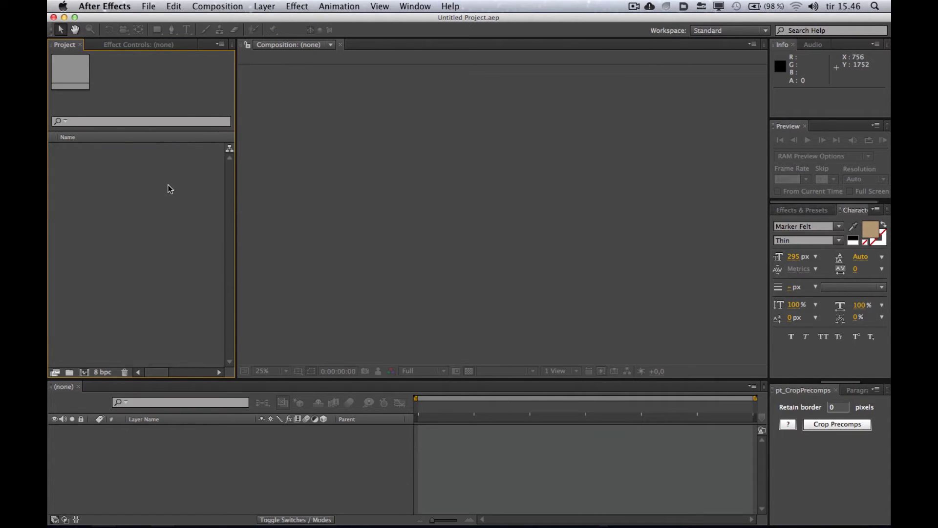
{"action": "left_click", "coordinate": [151, 6]}
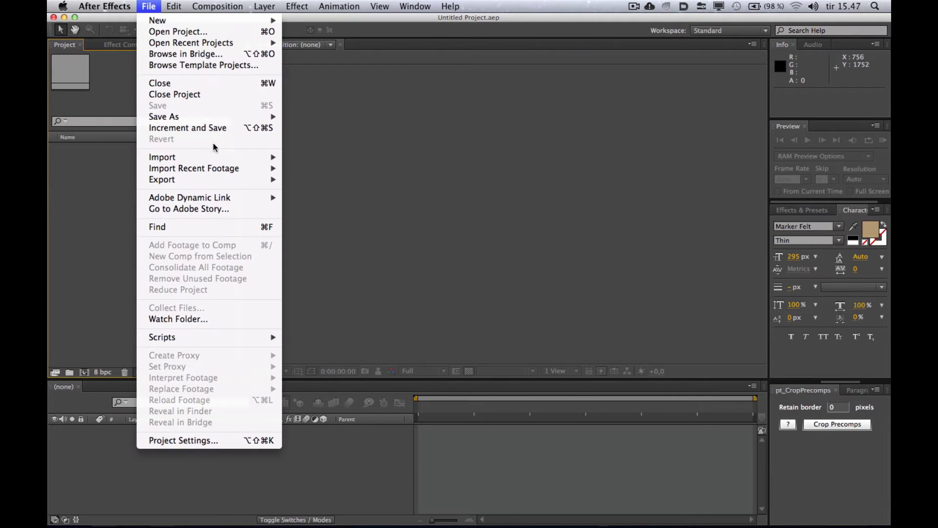
{"action": "mouse_move", "coordinate": [219, 157]}
{"action": "left_click", "coordinate": [342, 158]}
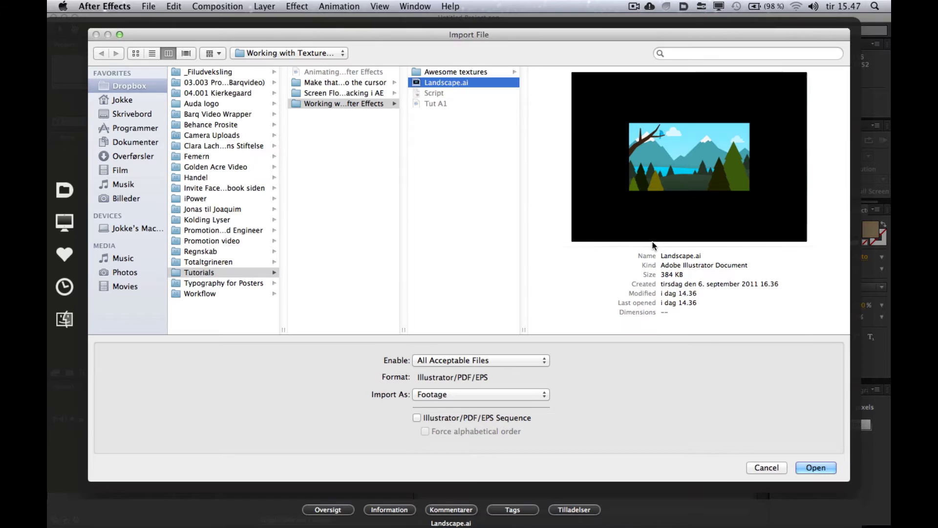
{"action": "left_click", "coordinate": [815, 468]}
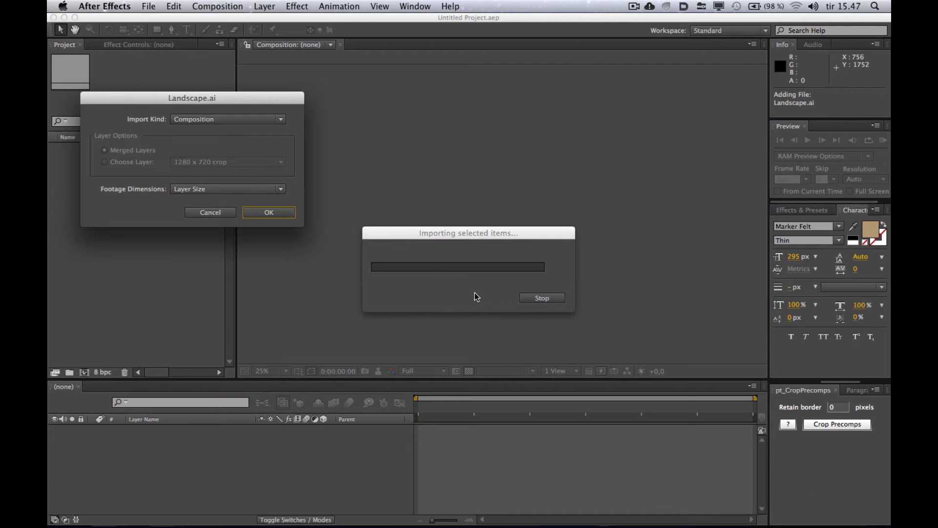
{"action": "left_click", "coordinate": [241, 121]}
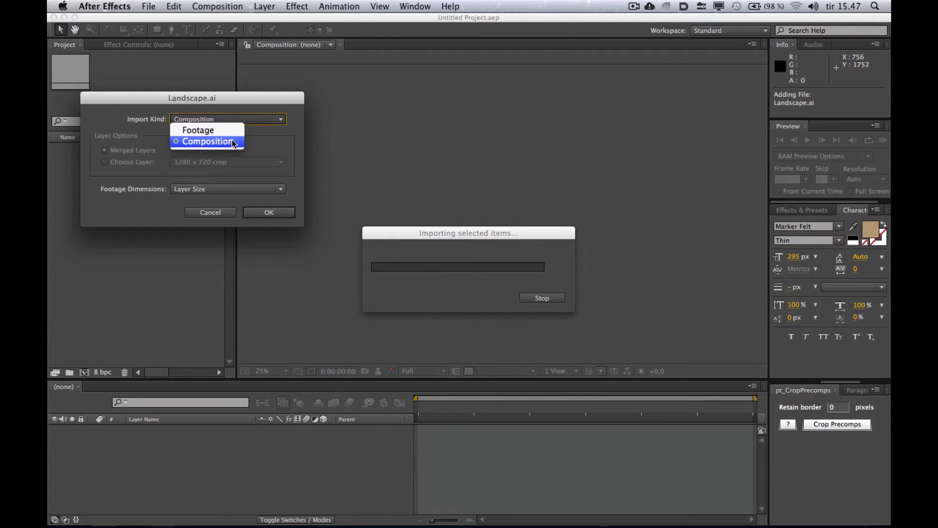
{"action": "left_click", "coordinate": [268, 140]}
{"action": "left_click", "coordinate": [221, 190]}
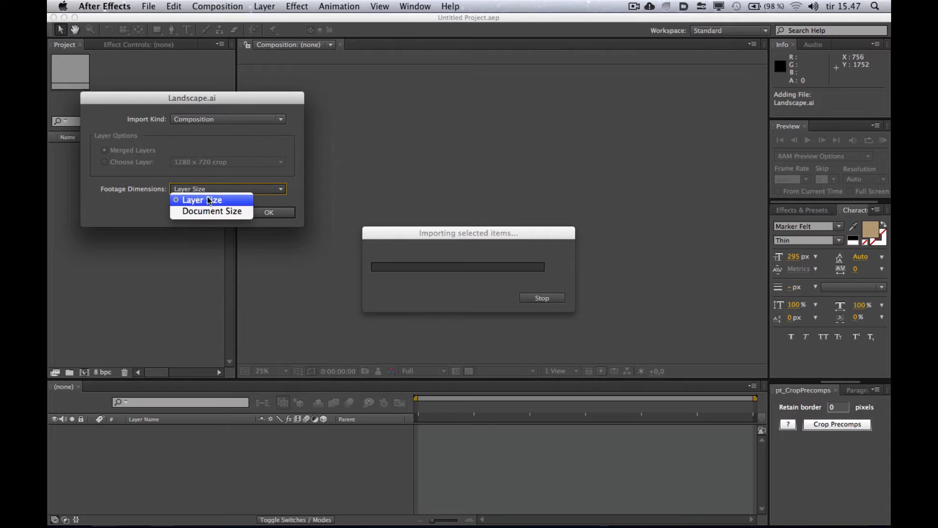
{"action": "left_click", "coordinate": [133, 189]}
{"action": "left_click", "coordinate": [270, 213]}
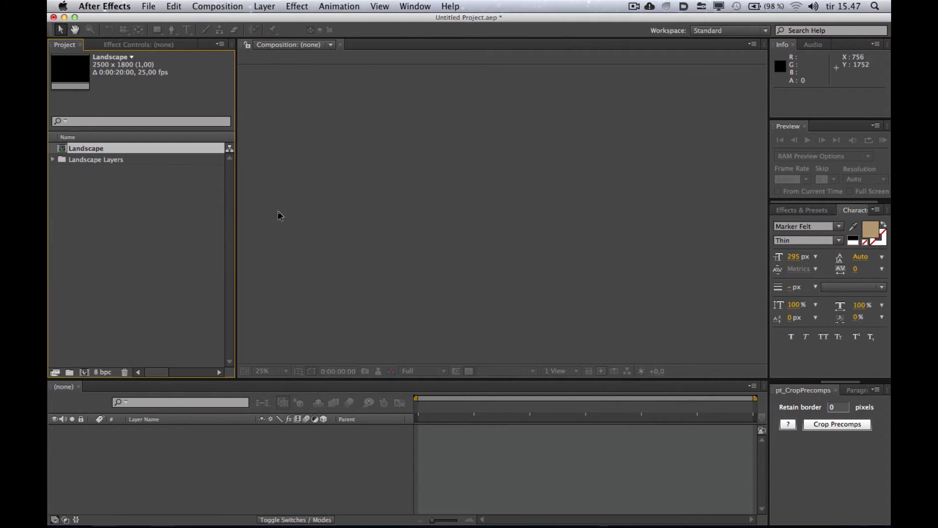
{"action": "left_click", "coordinate": [141, 186]}
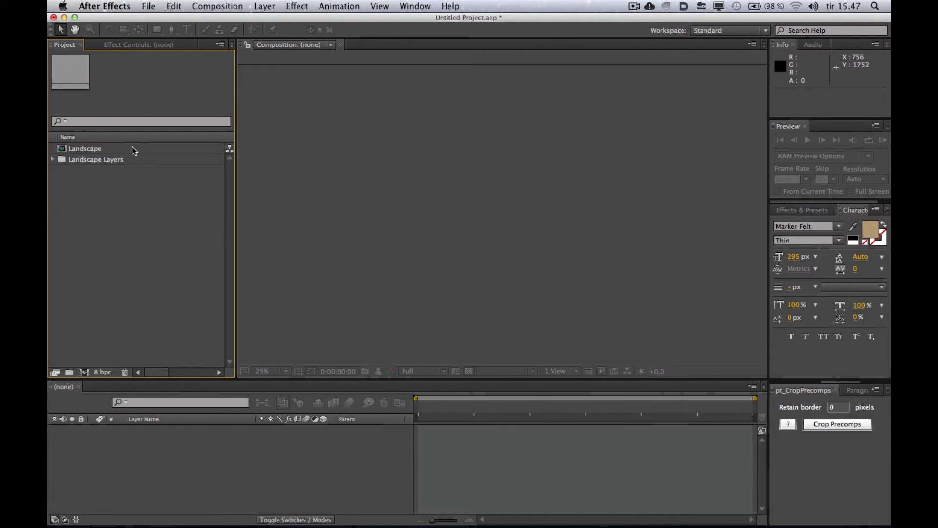
Open the Landscape composition and create a new folder in the Project panel.
{"action": "double_click", "coordinate": [132, 147]}
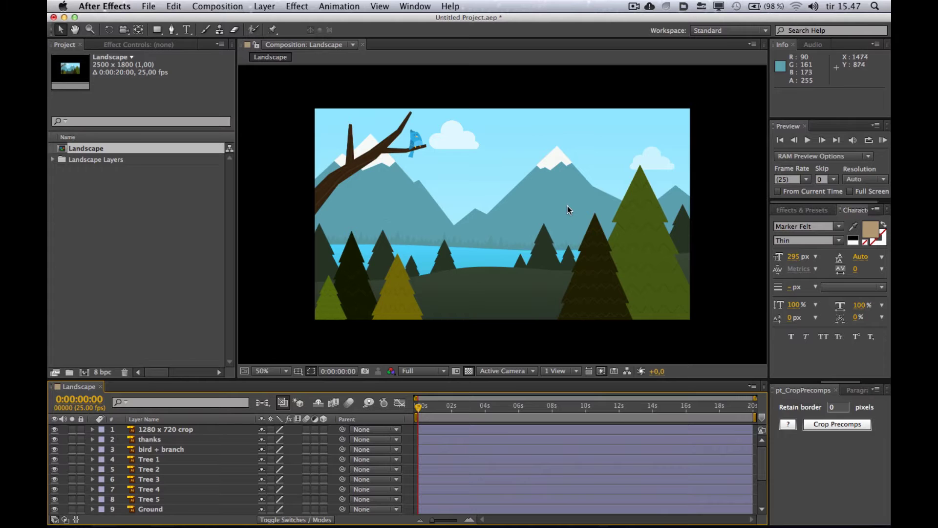
{"action": "left_click", "coordinate": [106, 191]}
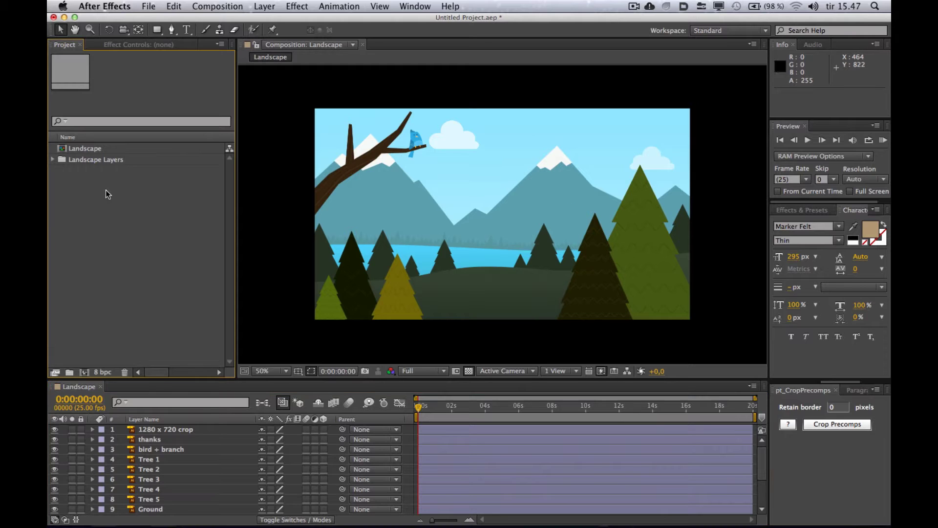
{"action": "key", "text": "super+Tab"}
{"action": "key", "text": "super+Tab"}
{"action": "key", "text": "super+Tab"}
{"action": "key", "text": "super+Tab"}
{"action": "left_click", "coordinate": [69, 371]}
Name the new folder 'Textures' and open the Awesome textures folder in Finder.
{"action": "type", "text": "Tex"}
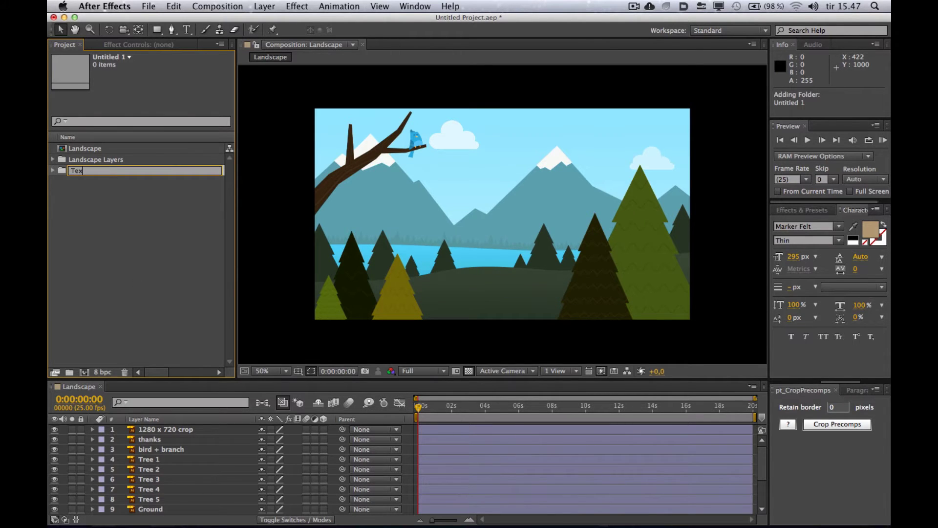
{"action": "type", "text": "tures"}
{"action": "left_click", "coordinate": [129, 315]}
{"action": "key", "text": "super+Tab"}
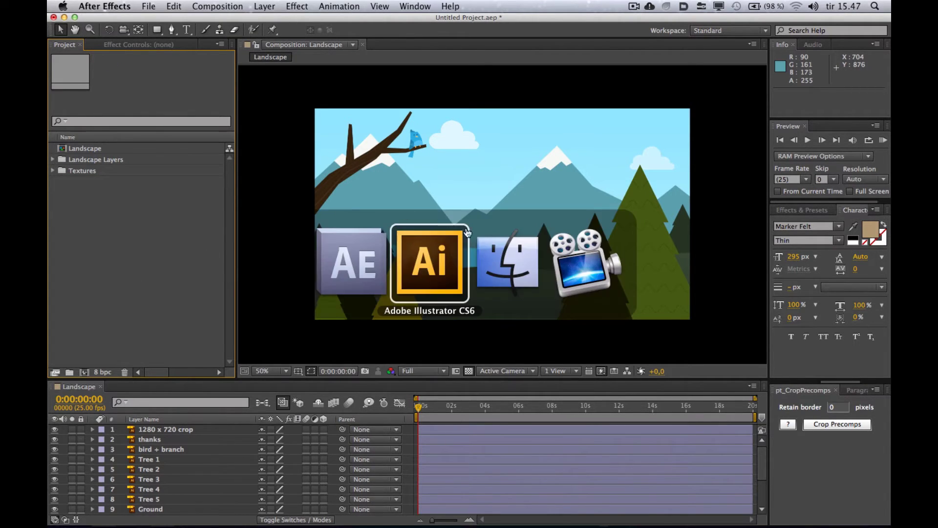
{"action": "key", "text": "super+Tab"}
{"action": "left_click", "coordinate": [503, 112]}
Preview the texture images, such as cardboard.jpg, paper.jpg and grassy.jpg, with Quick Look.
{"action": "left_click_drag", "start_coordinate": [562, 91], "coordinate": [591, 92]}
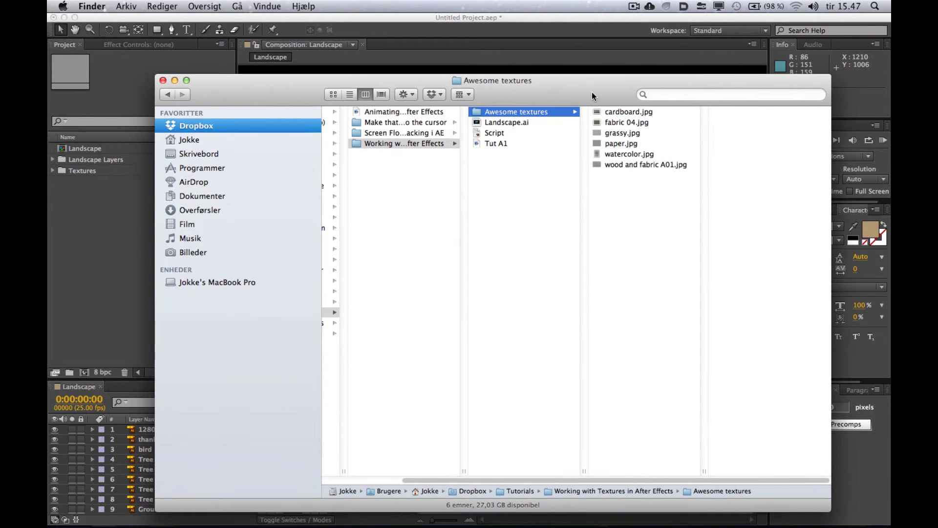
{"action": "left_click", "coordinate": [641, 164]}
{"action": "key", "text": "Up"}
{"action": "key", "text": "Up"}
{"action": "key", "text": "Up"}
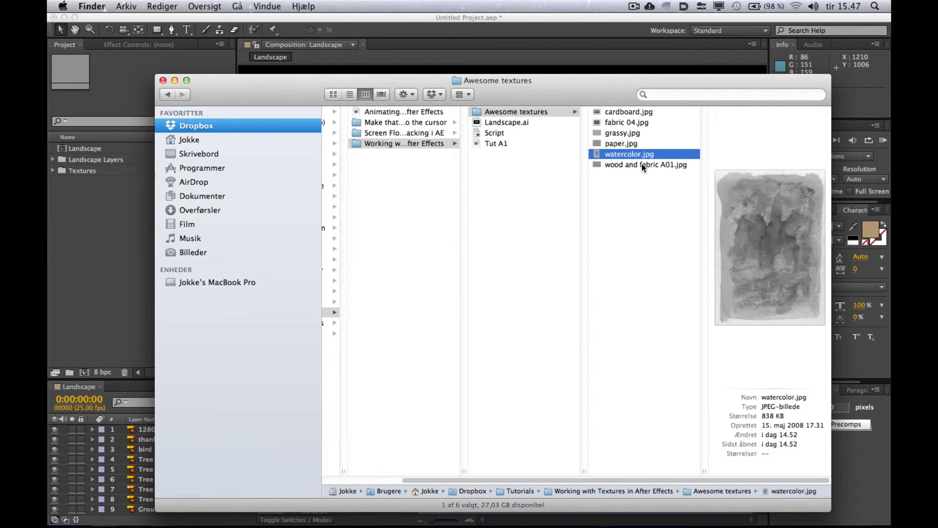
{"action": "key", "text": "Up"}
{"action": "key", "text": "Up"}
{"action": "key", "text": "Down"}
{"action": "key", "text": "Down"}
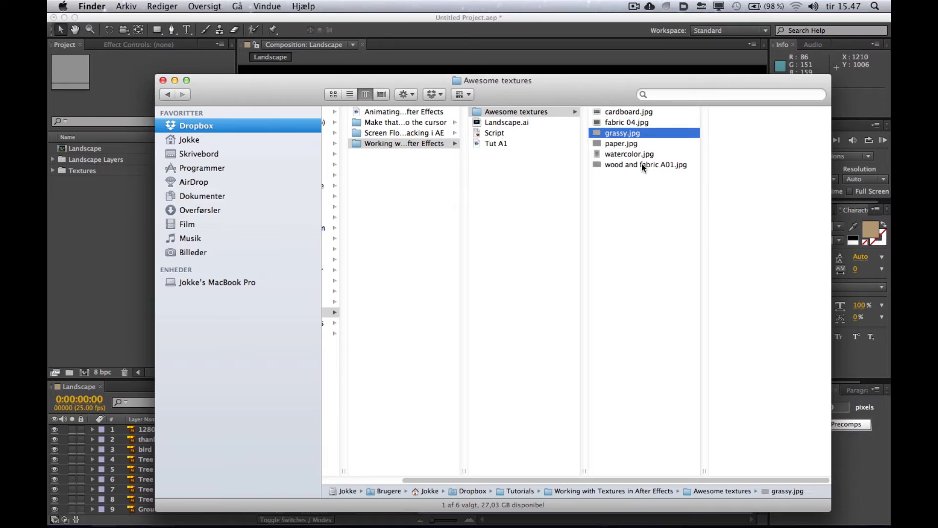
{"action": "key", "text": "Down"}
{"action": "key", "text": "Down"}
{"action": "key", "text": "Up"}
{"action": "key", "text": "Up"}
{"action": "key", "text": "Up"}
{"action": "key", "text": "Up"}
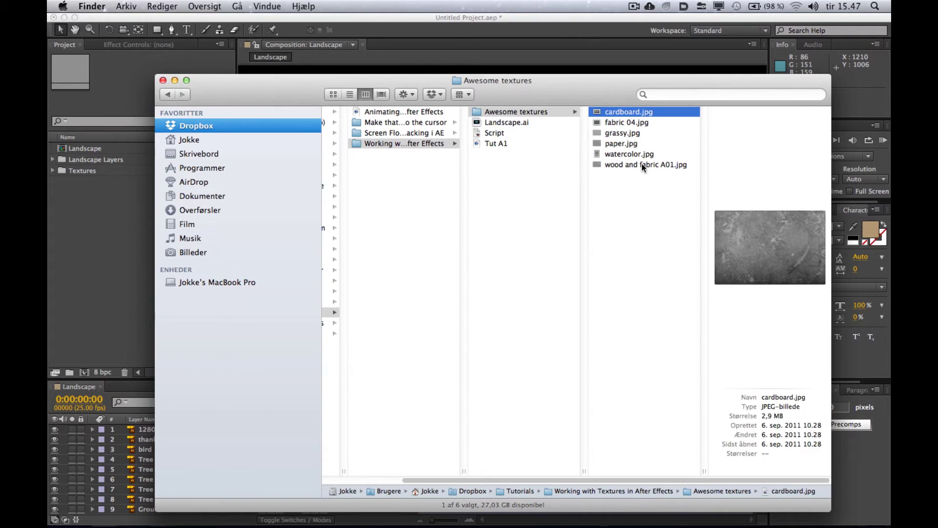
{"action": "key", "text": "space"}
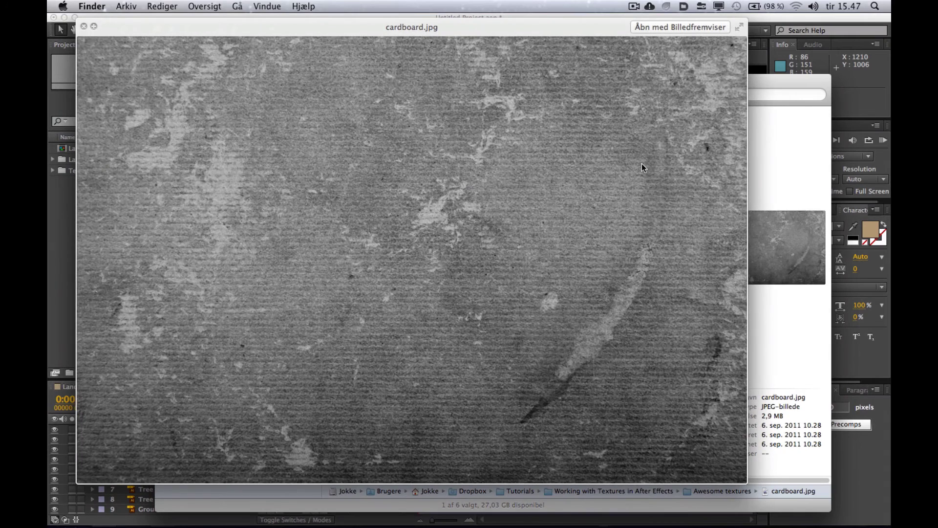
{"action": "key", "text": "Down"}
{"action": "key", "text": "Down"}
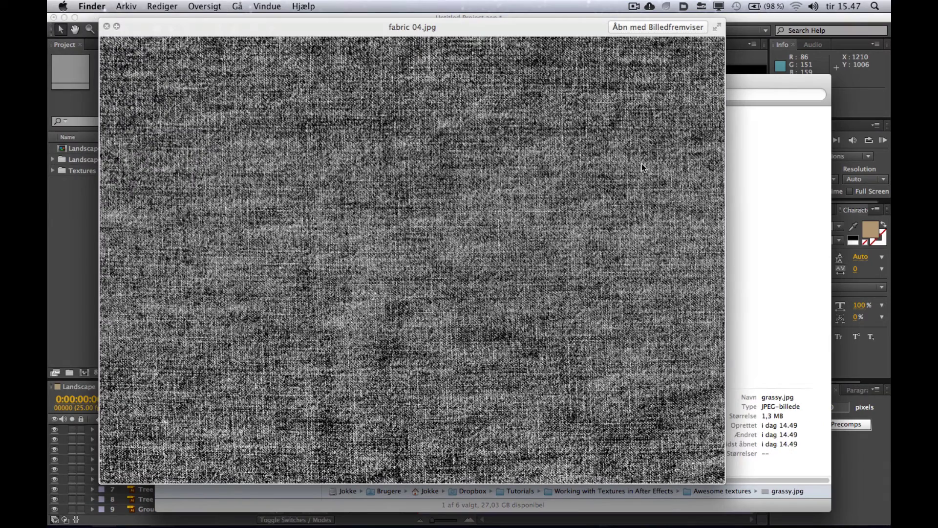
{"action": "key", "text": "Down"}
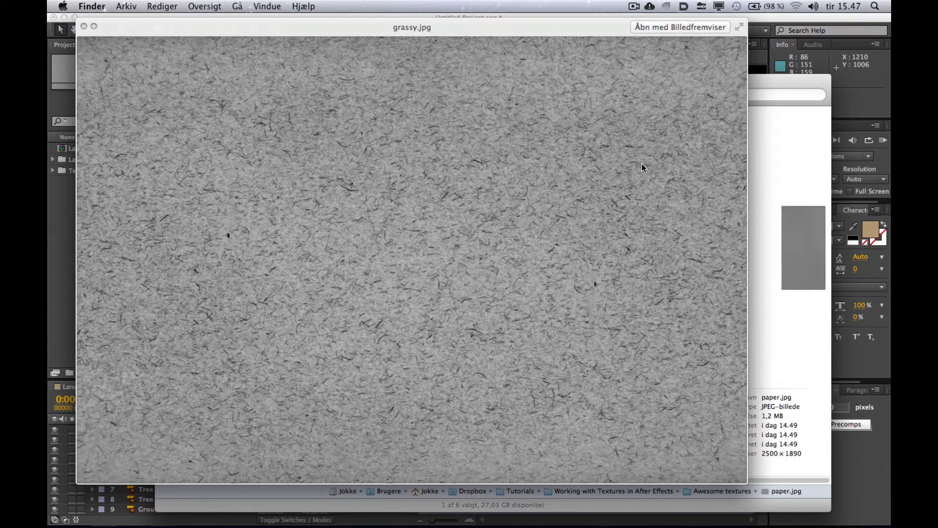
{"action": "key", "text": "space"}
Select all six texture files in the Finder window.
{"action": "key", "text": "super+a"}
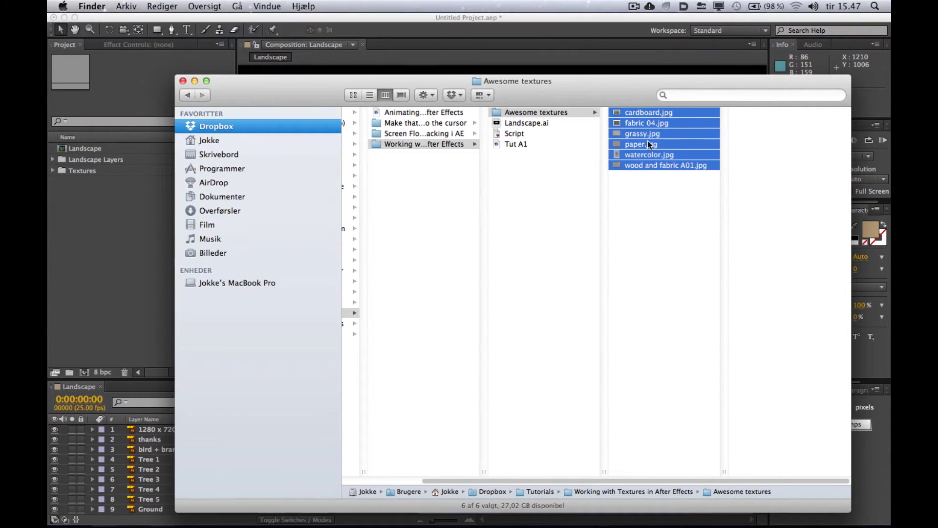
{"action": "left_click_drag", "start_coordinate": [634, 88], "coordinate": [623, 84]}
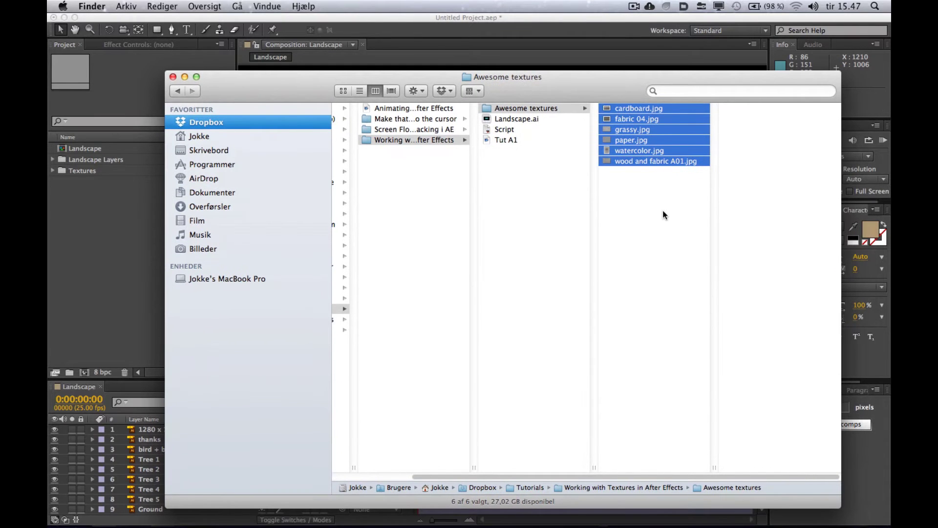
{"action": "left_click_drag", "start_coordinate": [671, 238], "coordinate": [84, 176]}
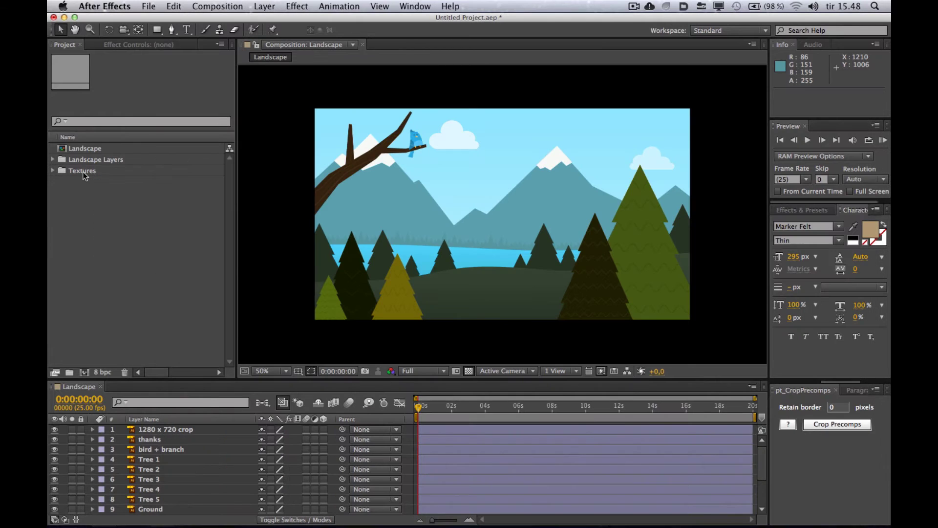
Expand the Textures folder and pan the viewer to frame the big green tree.
{"action": "left_click", "coordinate": [53, 171]}
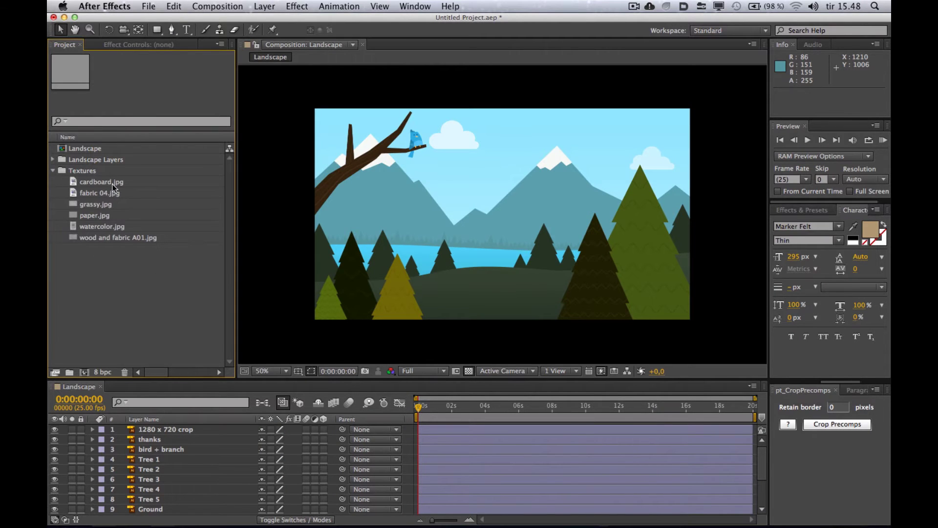
{"action": "left_click", "coordinate": [111, 184]}
{"action": "left_click", "coordinate": [106, 195]}
{"action": "scroll", "coordinate": [524, 160], "scroll_direction": "up", "scroll_amount": 2}
{"action": "mouse_move", "coordinate": [522, 161]}
{"action": "left_mouse_down"}
{"action": "mouse_move", "coordinate": [539, 166]}
{"action": "mouse_move", "coordinate": [524, 158]}
{"action": "left_mouse_up"}
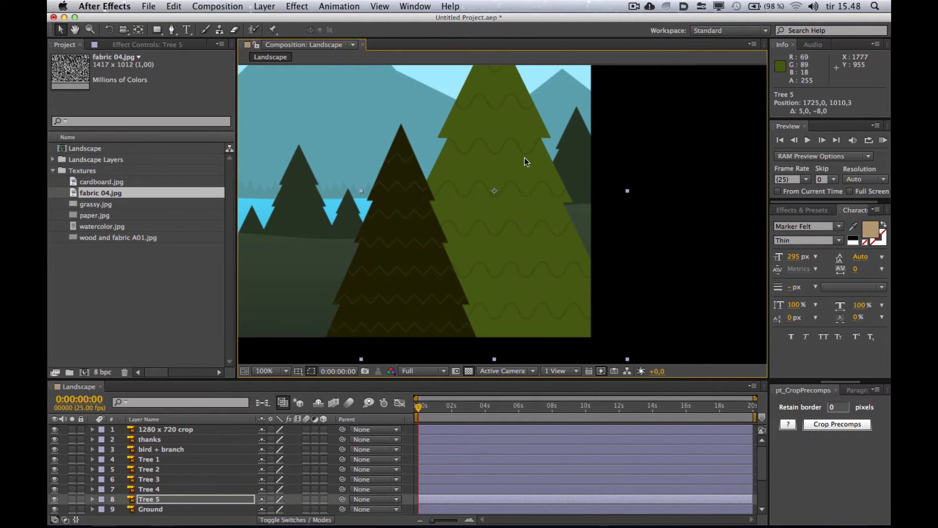
{"action": "left_click_drag", "start_coordinate": [508, 190], "coordinate": [535, 195]}
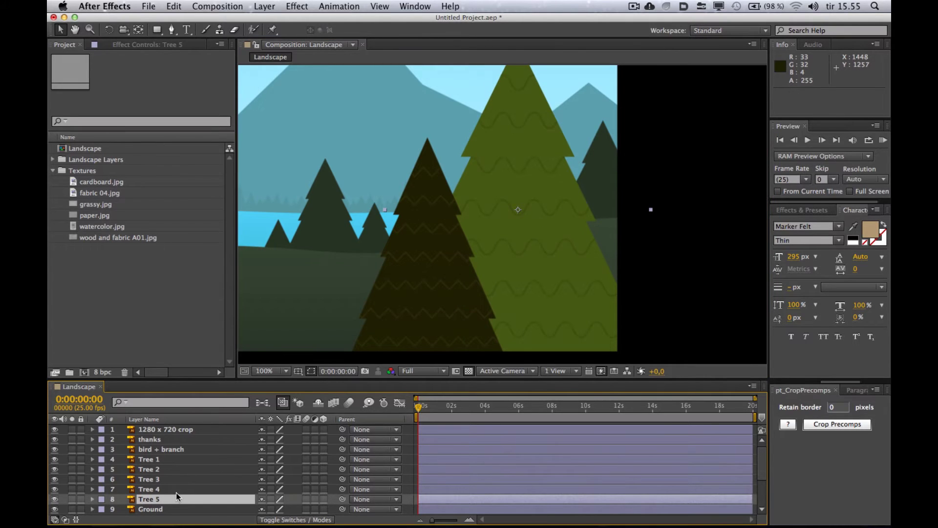
Duplicate the Tree 5 layer to create Tree 6 and nudge it slightly right.
{"action": "left_click", "coordinate": [173, 499]}
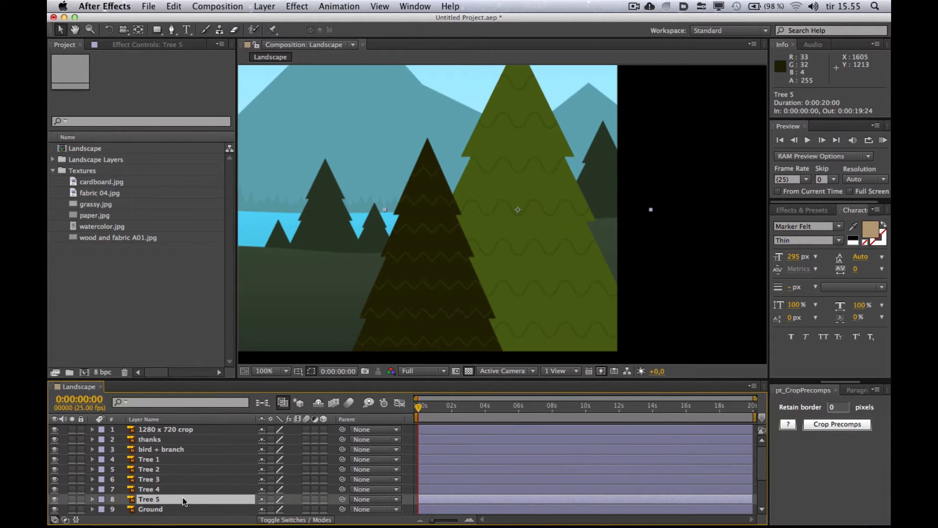
{"action": "key", "text": "super+d"}
{"action": "scroll", "coordinate": [161, 490], "scroll_direction": "down", "scroll_amount": 1}
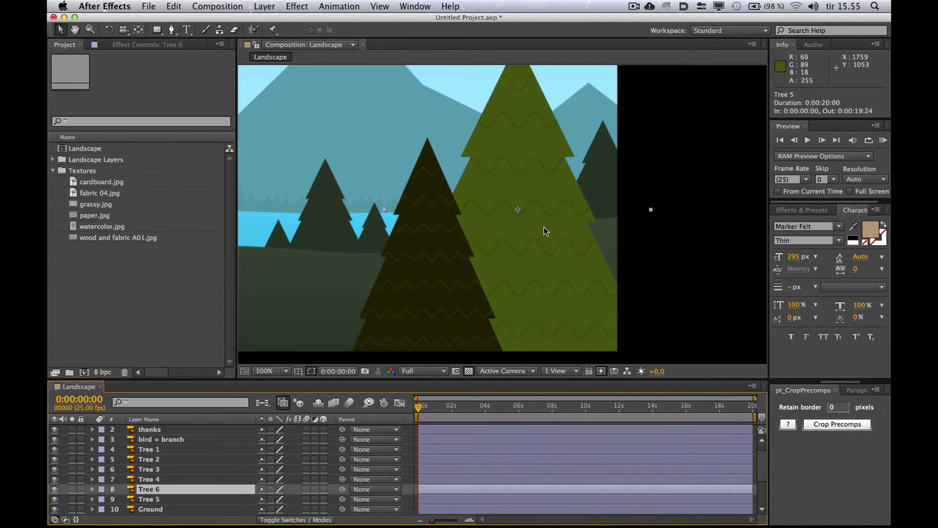
{"action": "left_click_drag", "start_coordinate": [563, 230], "coordinate": [610, 236]}
Undo the Tree 6 nudge and drop wood and fabric A01.jpg into the timeline above Tree 5.
{"action": "key", "text": "super+z"}
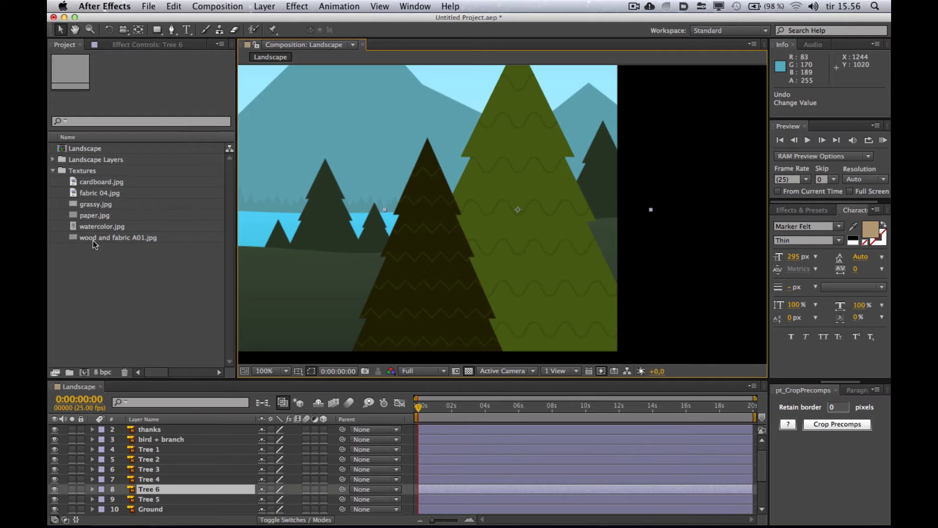
{"action": "left_click", "coordinate": [131, 238]}
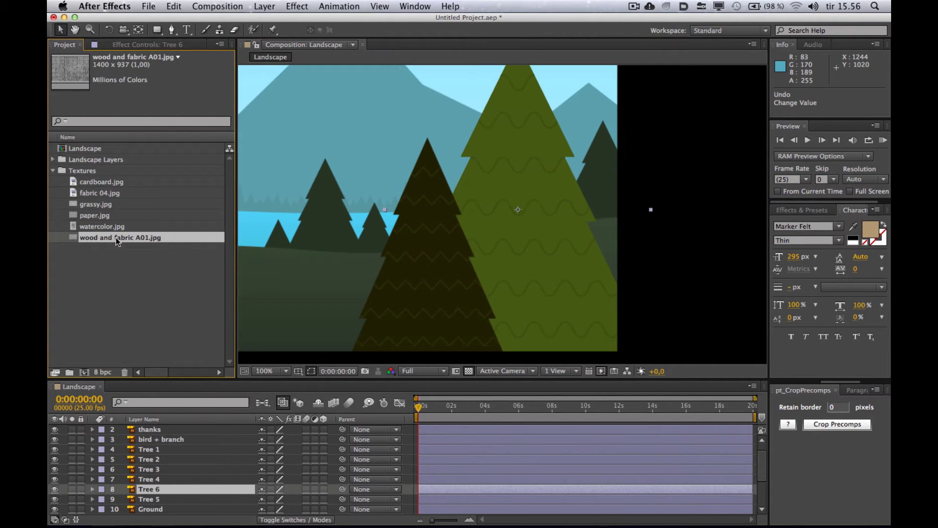
{"action": "left_click_drag", "start_coordinate": [116, 237], "coordinate": [160, 494]}
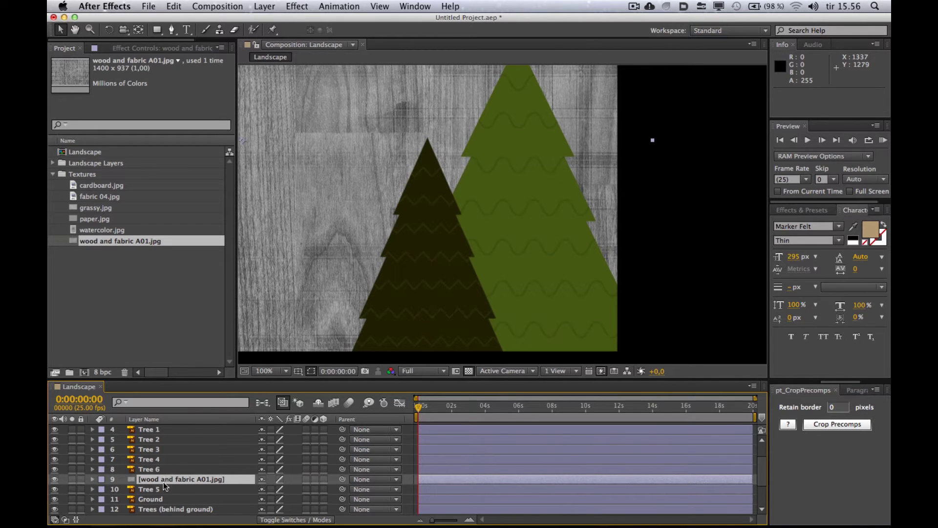
{"action": "left_click", "coordinate": [163, 468]}
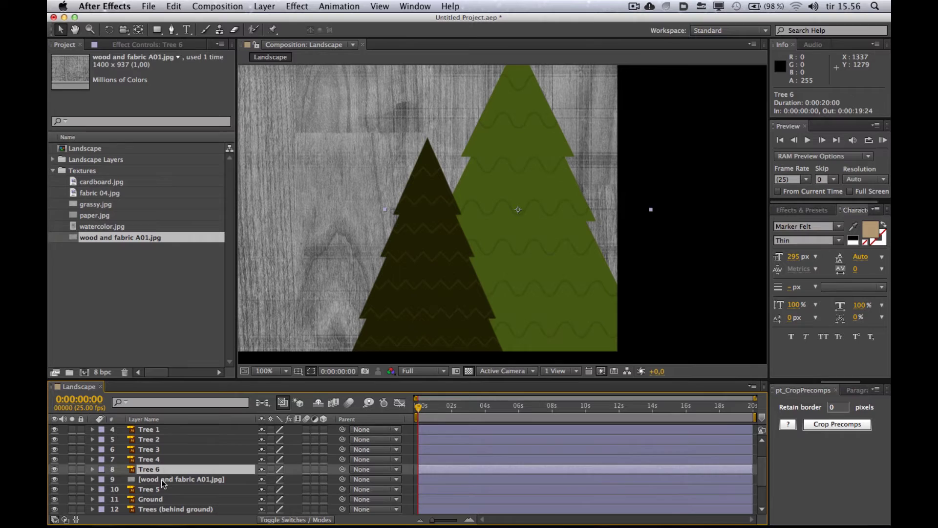
{"action": "left_click", "coordinate": [163, 480]}
{"action": "left_click", "coordinate": [163, 470]}
{"action": "left_click", "coordinate": [164, 480]}
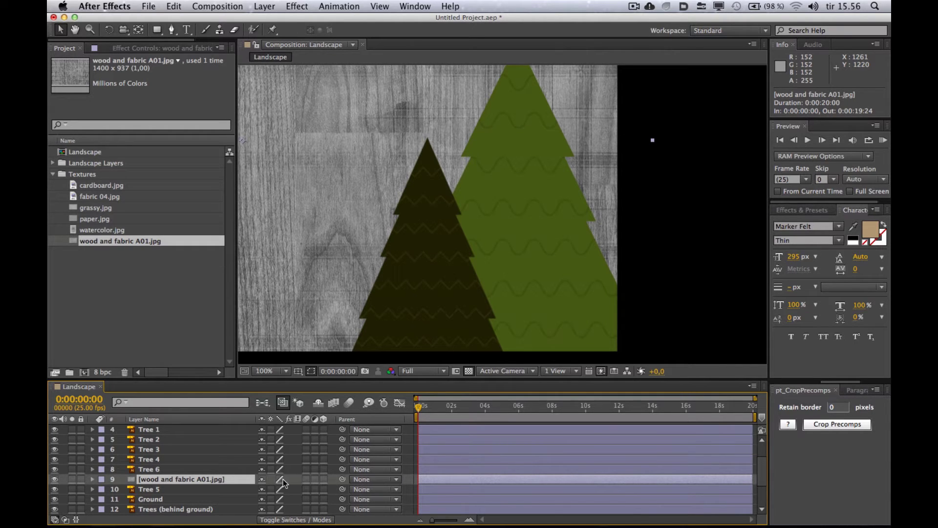
Show the mode and matte columns and set the wood layer's track matte to Alpha Matte 'Tree 6'.
{"action": "left_click", "coordinate": [285, 520]}
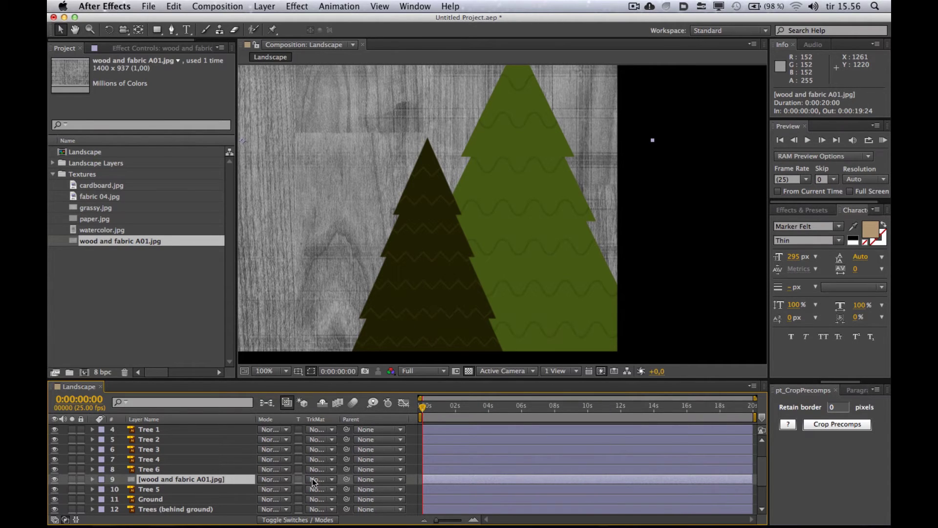
{"action": "left_click_drag", "start_coordinate": [338, 419], "coordinate": [389, 418]}
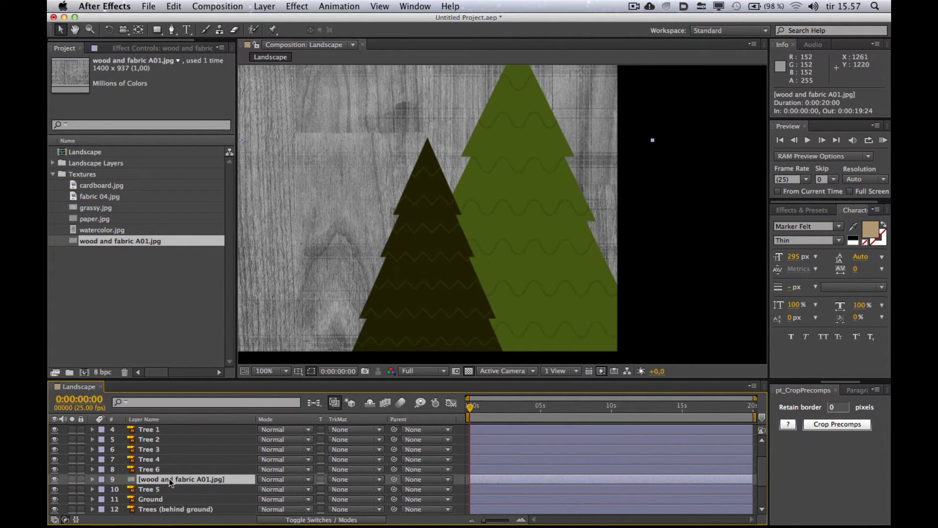
{"action": "left_click", "coordinate": [354, 479]}
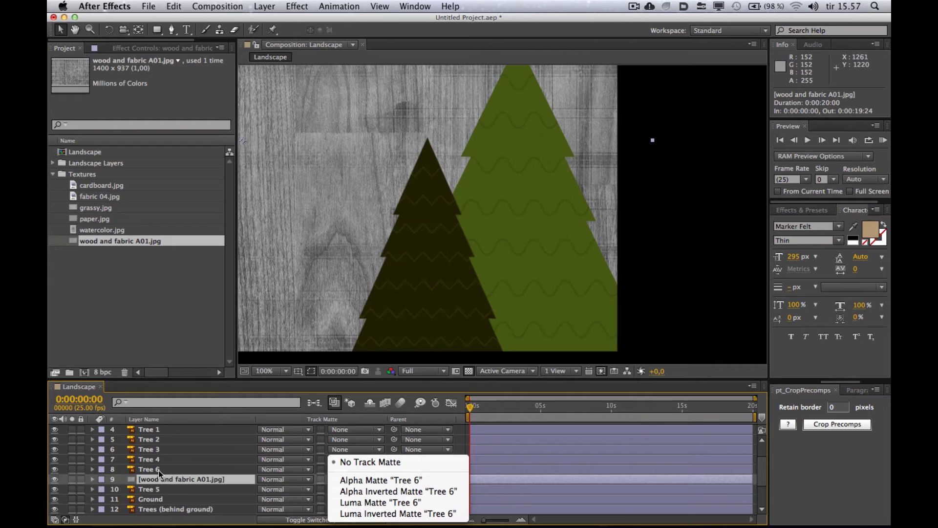
{"action": "left_click", "coordinate": [371, 480]}
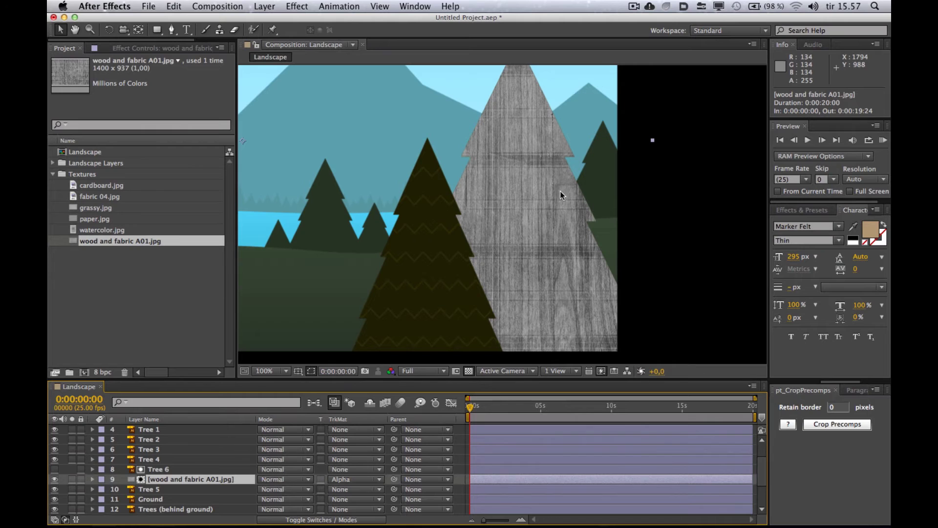
Compare the tree with and without the wood layer, then set its blend mode to Overlay.
{"action": "left_click", "coordinate": [53, 481]}
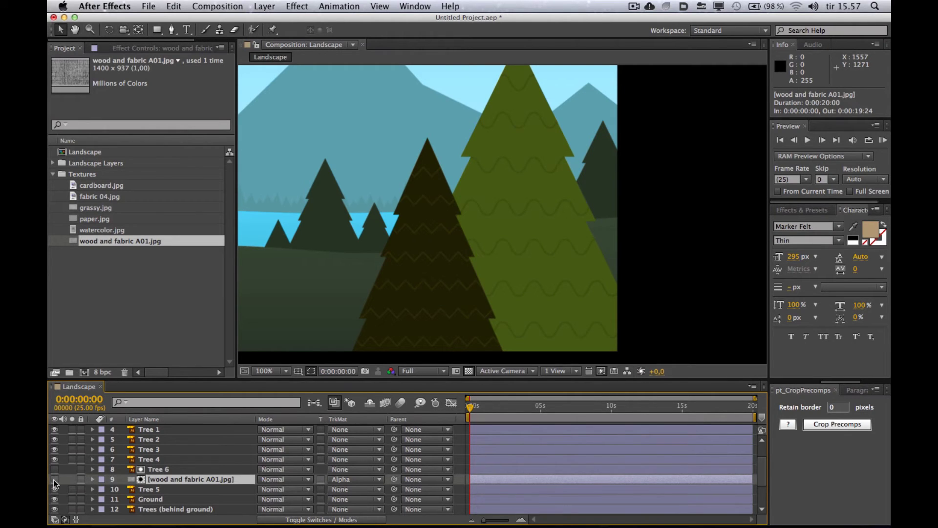
{"action": "left_click", "coordinate": [54, 481]}
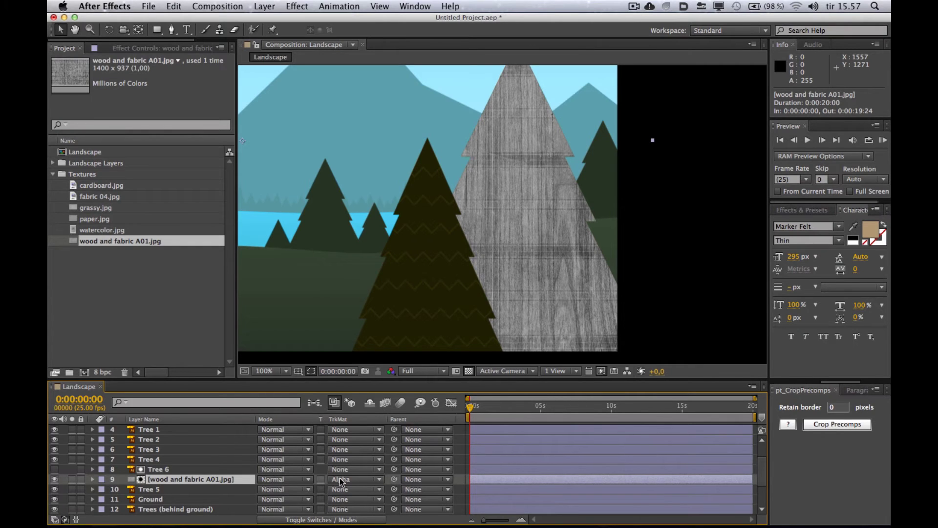
{"action": "left_click", "coordinate": [295, 482]}
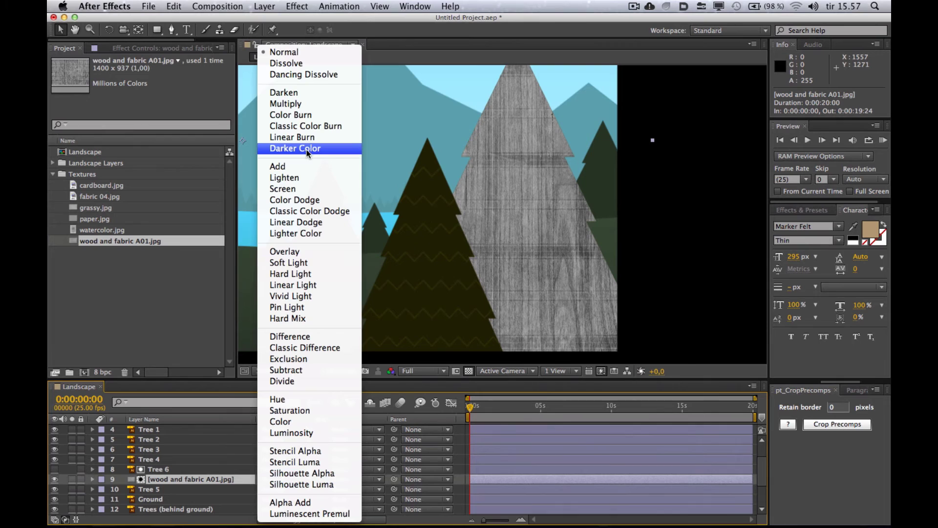
{"action": "left_click", "coordinate": [306, 251]}
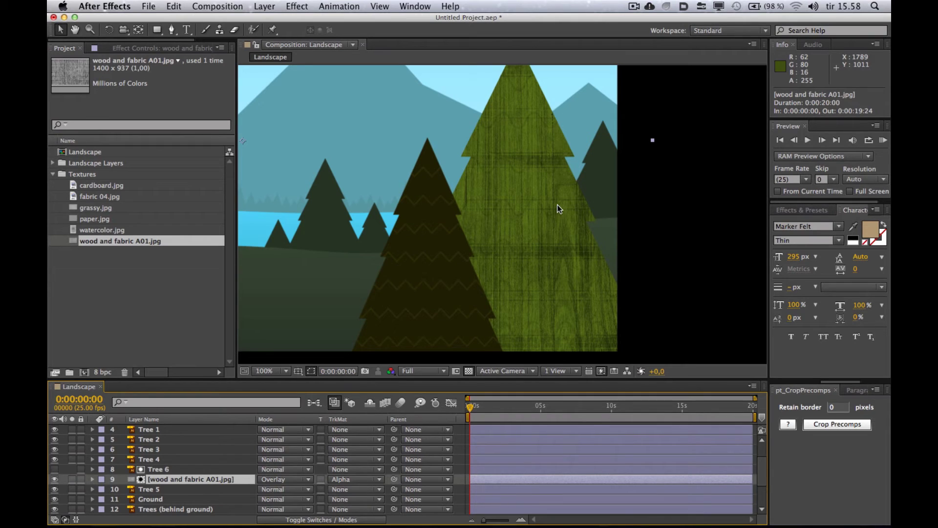
Set the wood texture layer's opacity to 75%.
{"action": "key", "text": "t"}
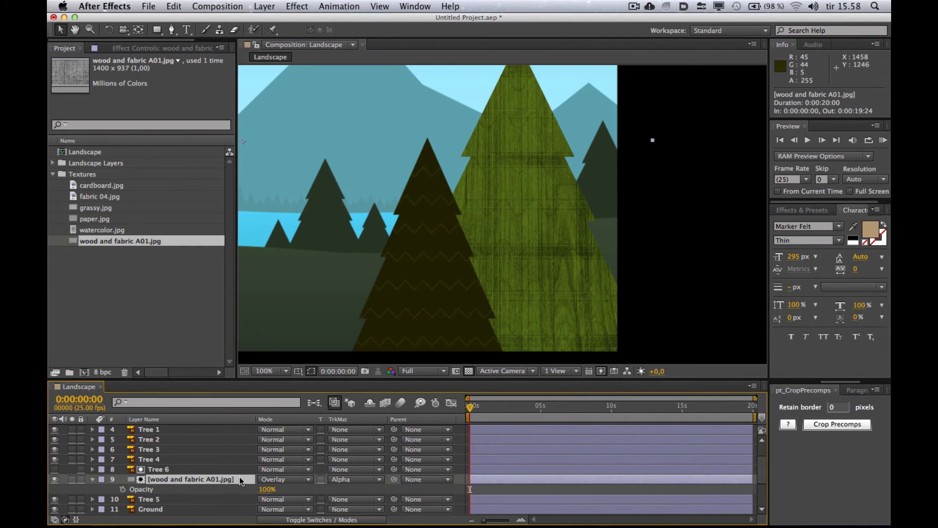
{"action": "scroll", "coordinate": [227, 471], "scroll_direction": "down", "scroll_amount": 1}
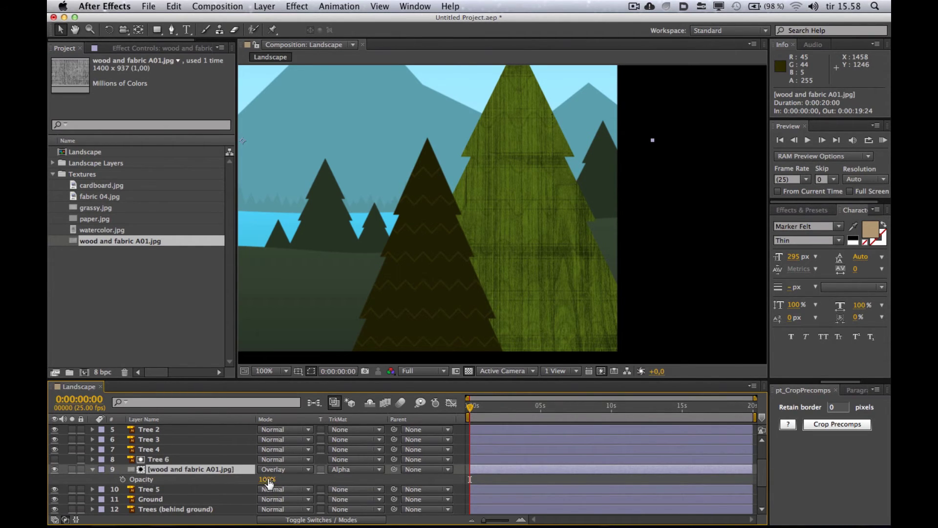
{"action": "left_click_drag", "start_coordinate": [270, 480], "coordinate": [264, 479]}
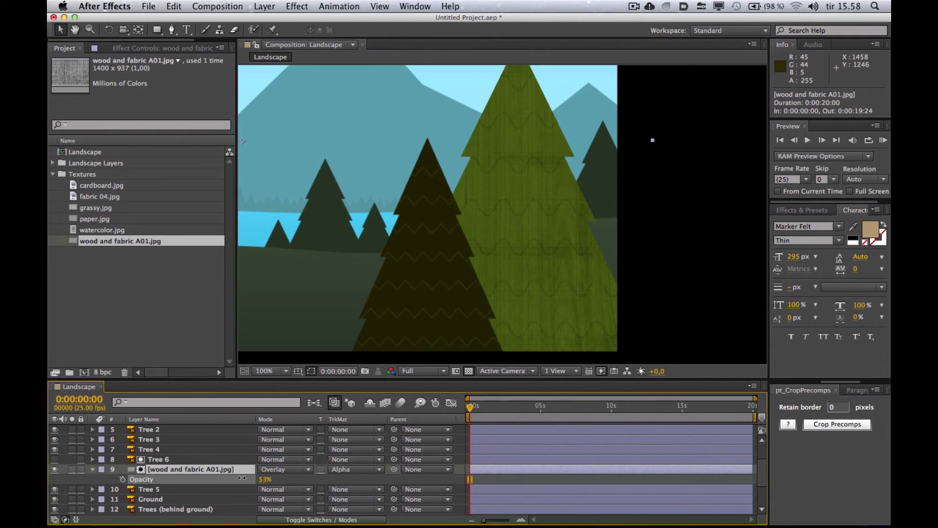
{"action": "mouse_move", "coordinate": [263, 479]}
{"action": "left_mouse_down"}
{"action": "mouse_move", "coordinate": [305, 480]}
{"action": "mouse_move", "coordinate": [251, 481]}
{"action": "left_mouse_up"}
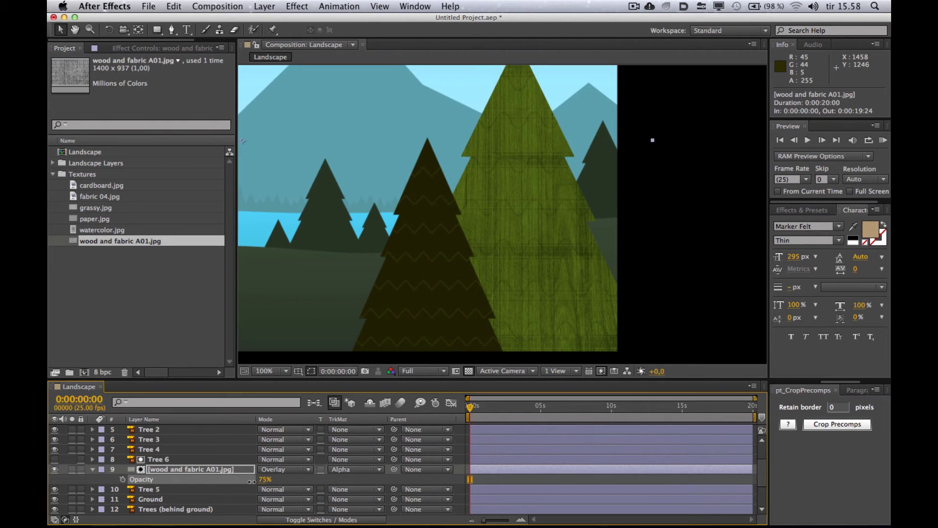
{"action": "left_click", "coordinate": [297, 482]}
{"action": "scroll", "coordinate": [519, 280], "scroll_direction": "up", "scroll_amount": 1}
{"action": "scroll", "coordinate": [519, 280], "scroll_direction": "down", "scroll_amount": 1}
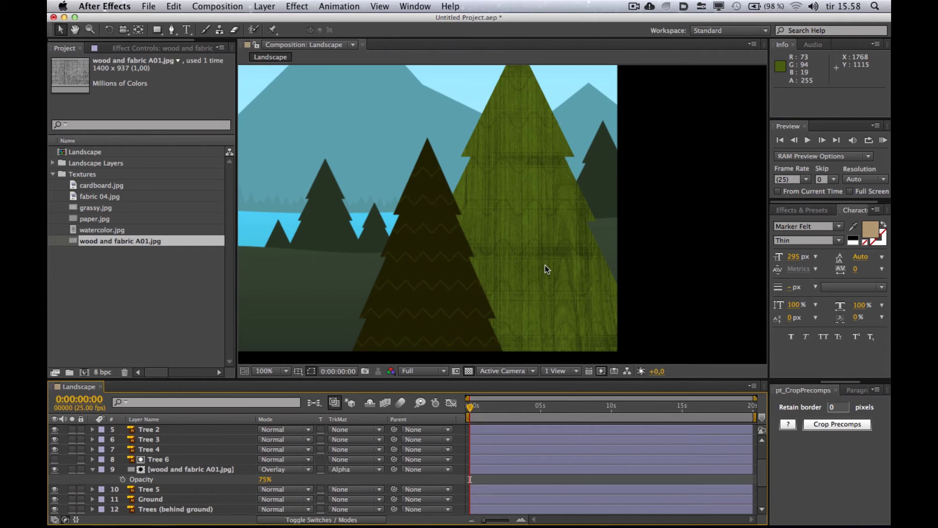
Parent Tree 6 and the wood texture layer to Tree 5, then move Tree 5 to test.
{"action": "left_click", "coordinate": [184, 458]}
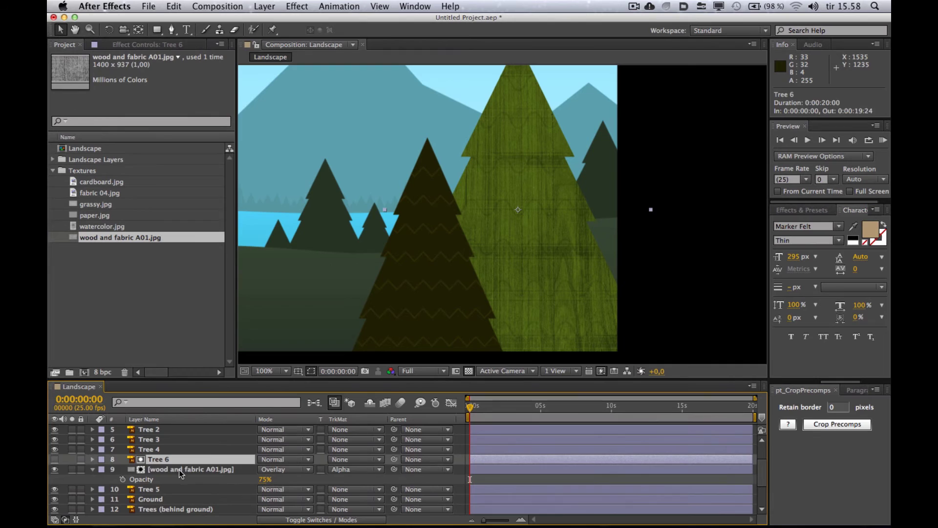
{"action": "left_click", "coordinate": [179, 471], "text": "shift"}
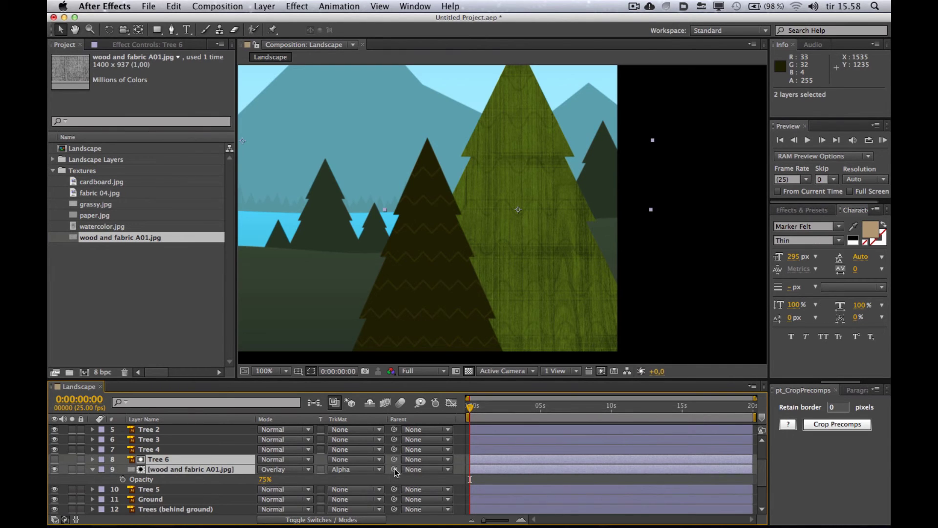
{"action": "left_click_drag", "start_coordinate": [393, 470], "coordinate": [198, 489]}
{"action": "left_click", "coordinate": [181, 489]}
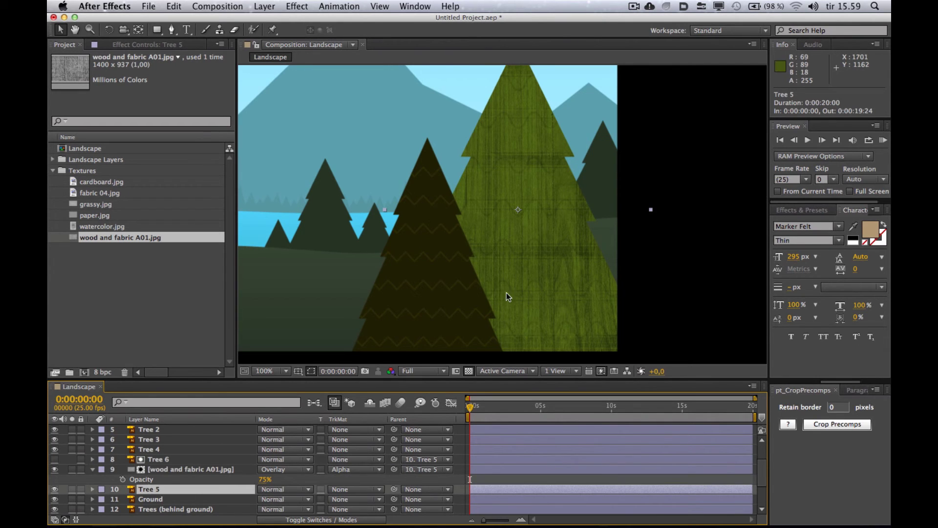
{"action": "left_click_drag", "start_coordinate": [507, 291], "coordinate": [483, 280]}
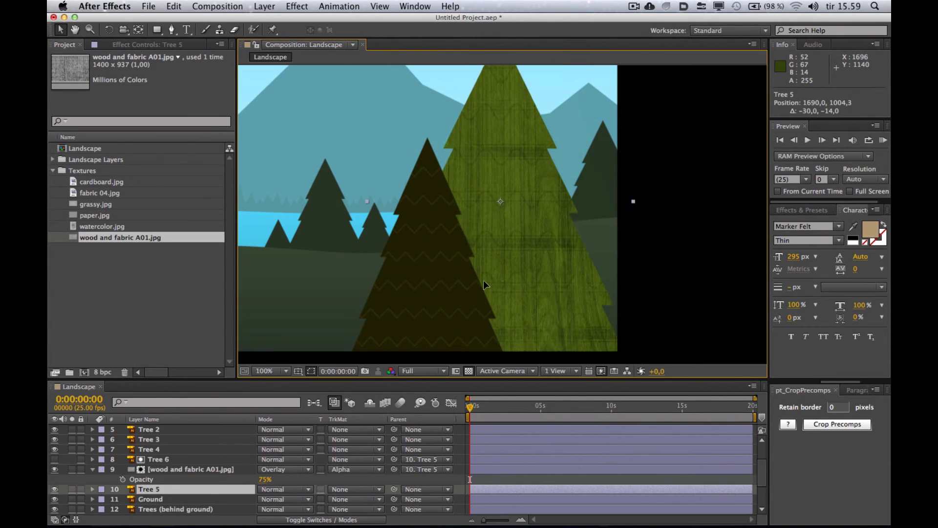
{"action": "key", "text": "r"}
{"action": "key", "text": "KP_Subtract"}
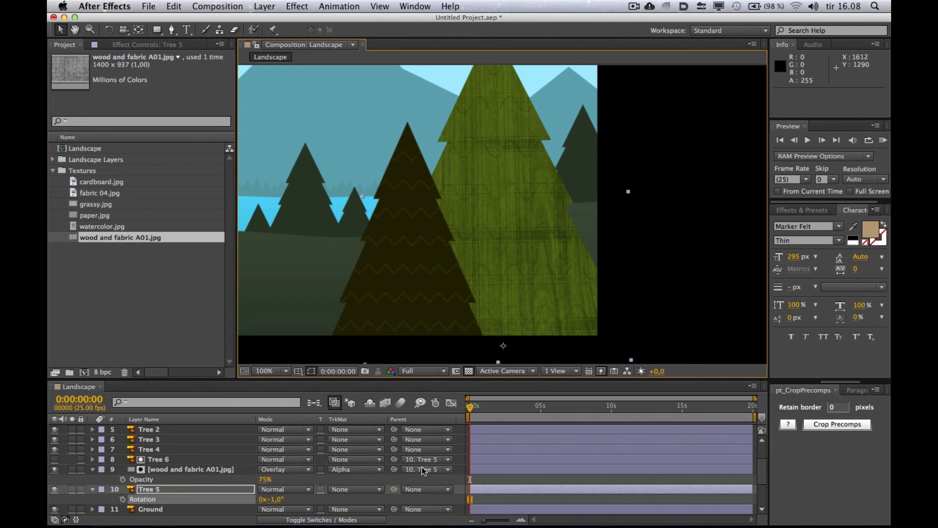
Remove the parent from Tree 6 and the wood layer and move Tree 5 to compare.
{"action": "left_click", "coordinate": [202, 461]}
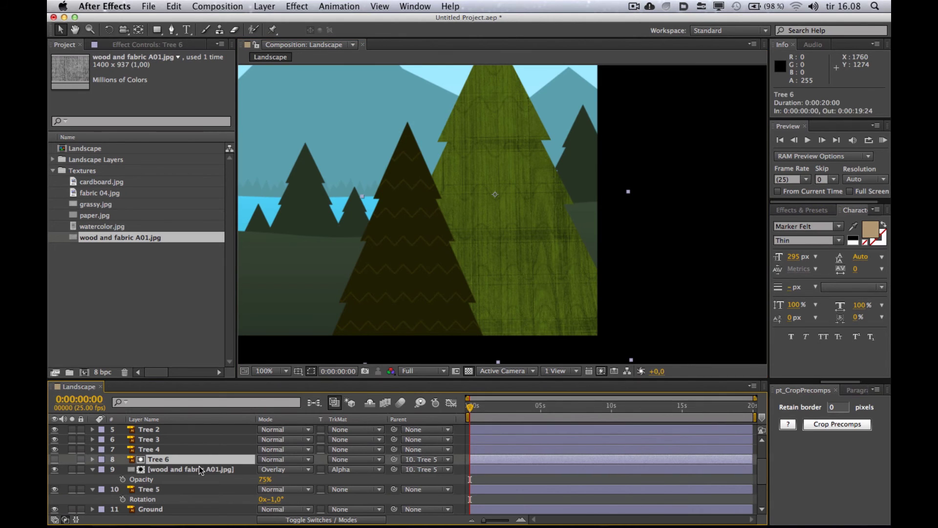
{"action": "left_click", "coordinate": [200, 470], "text": "shift"}
{"action": "left_click", "coordinate": [425, 470]}
{"action": "left_click", "coordinate": [447, 318]}
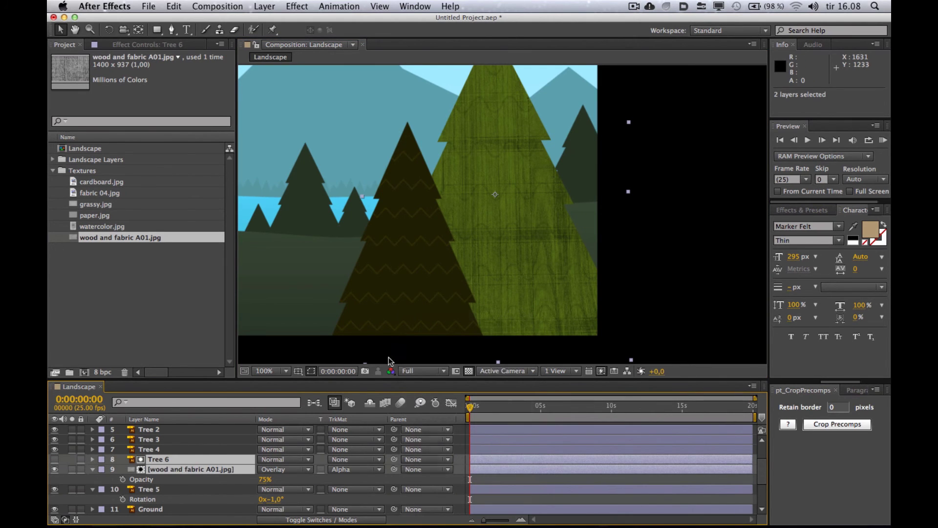
{"action": "left_click", "coordinate": [164, 489]}
{"action": "left_click_drag", "start_coordinate": [547, 292], "coordinate": [591, 299]}
Restore Tree 5 as parent of both layers and confirm the texture follows it.
{"action": "key", "text": "super+z"}
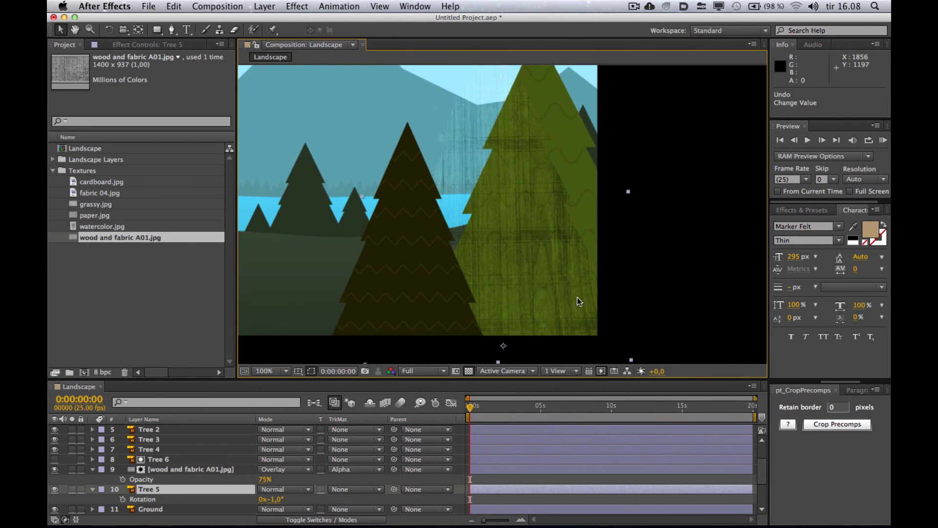
{"action": "key", "text": "super+z"}
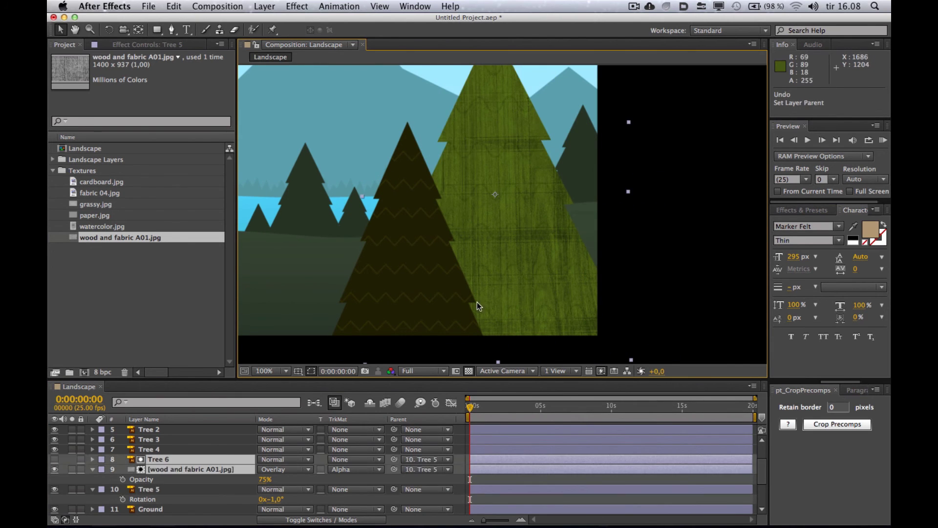
{"action": "left_click", "coordinate": [178, 489]}
{"action": "mouse_move", "coordinate": [528, 269]}
{"action": "left_mouse_down"}
{"action": "mouse_move", "coordinate": [573, 270]}
{"action": "mouse_move", "coordinate": [512, 265]}
{"action": "left_mouse_up"}
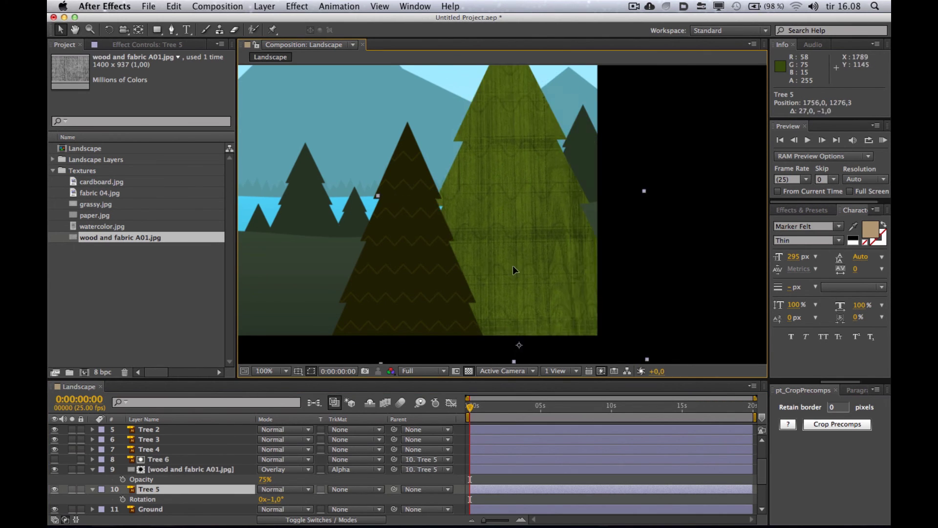
Undo the Tree 5 test move and pan over the branch, bird and cloud.
{"action": "key", "text": "super+z"}
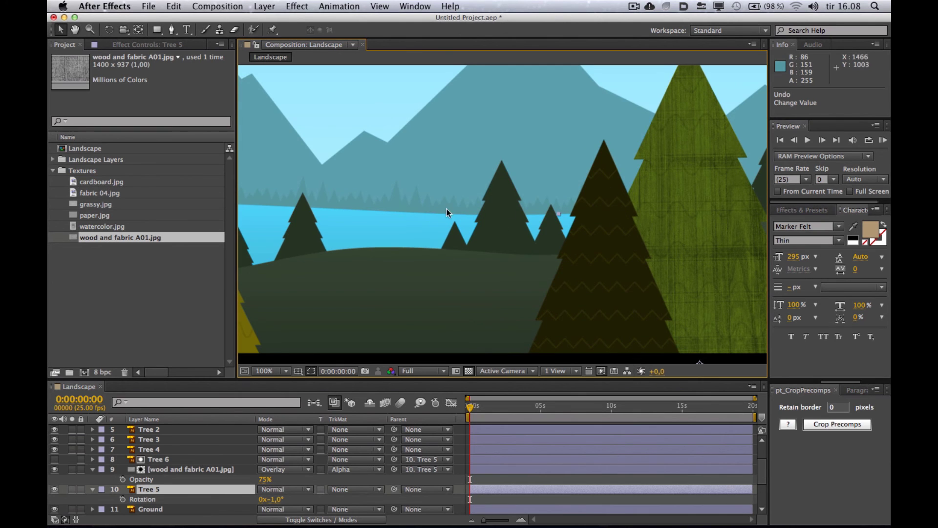
{"action": "key", "text": "h"}
{"action": "left_click_drag", "start_coordinate": [447, 209], "coordinate": [622, 208]}
{"action": "left_click_drag", "start_coordinate": [638, 172], "coordinate": [372, 251]}
{"action": "left_click_drag", "start_coordinate": [442, 279], "coordinate": [352, 171]}
Pan across the landscape to inspect the wood-textured green tree and the surrounding trees.
{"action": "key", "text": "v"}
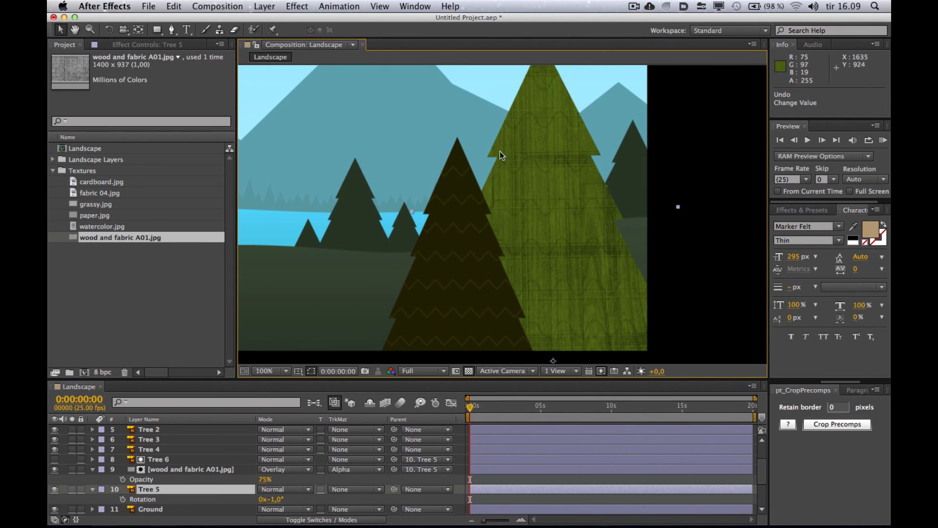
{"action": "key", "text": "h"}
{"action": "left_click_drag", "start_coordinate": [513, 138], "coordinate": [575, 164]}
{"action": "key", "text": "v"}
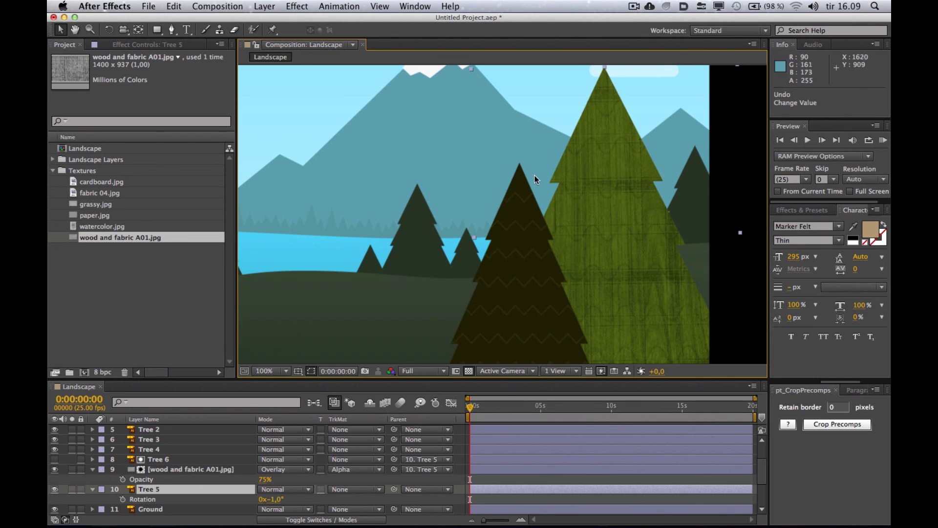
{"action": "key", "text": "h"}
{"action": "left_click_drag", "start_coordinate": [465, 191], "coordinate": [479, 211]}
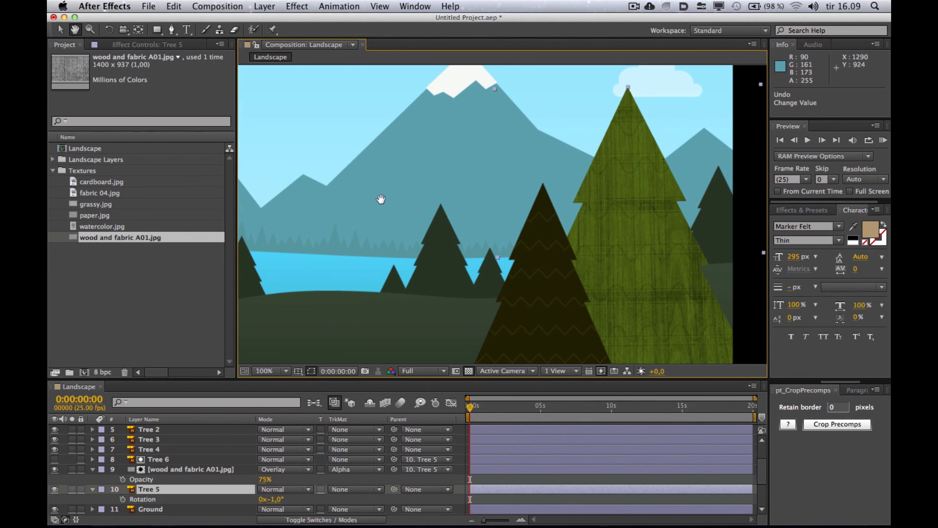
{"action": "left_click_drag", "start_coordinate": [375, 201], "coordinate": [396, 172]}
{"action": "key", "text": "h"}
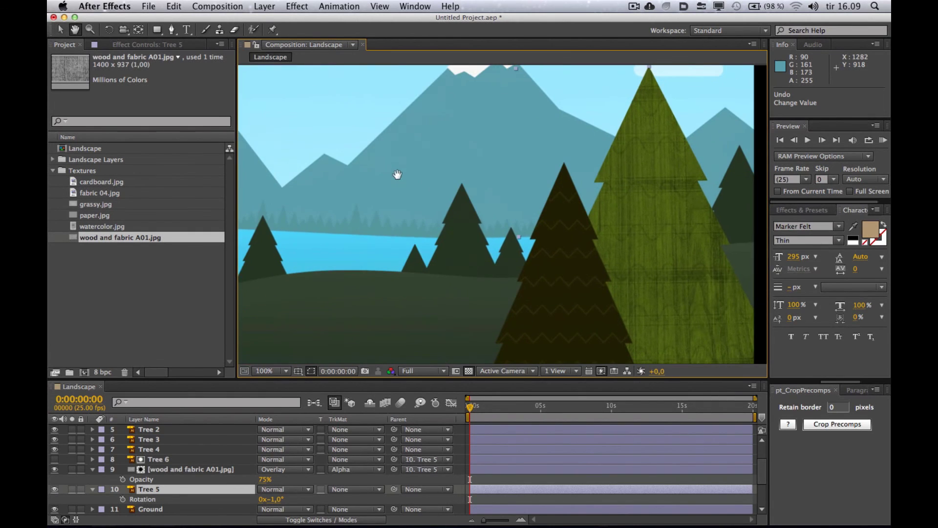
{"action": "key", "text": "v"}
{"action": "left_click", "coordinate": [509, 200]}
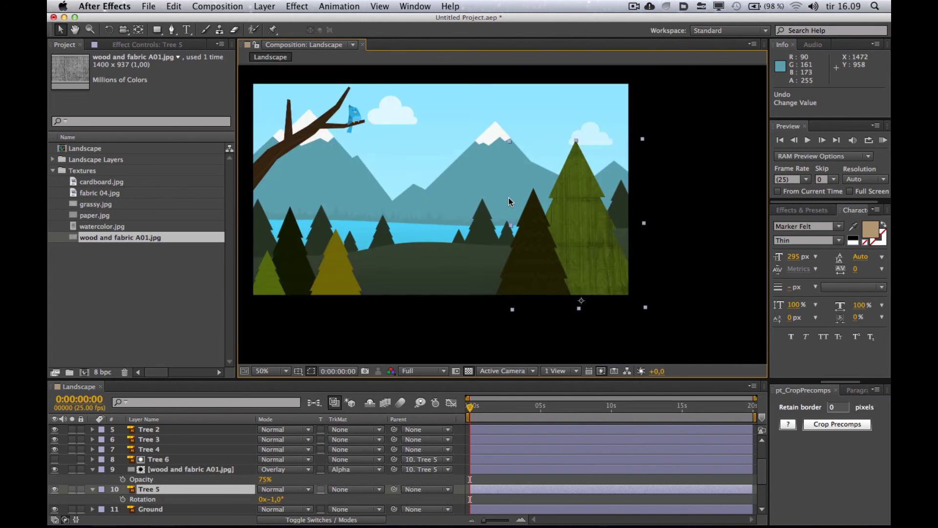
{"action": "left_click_drag", "start_coordinate": [425, 191], "coordinate": [535, 191]}
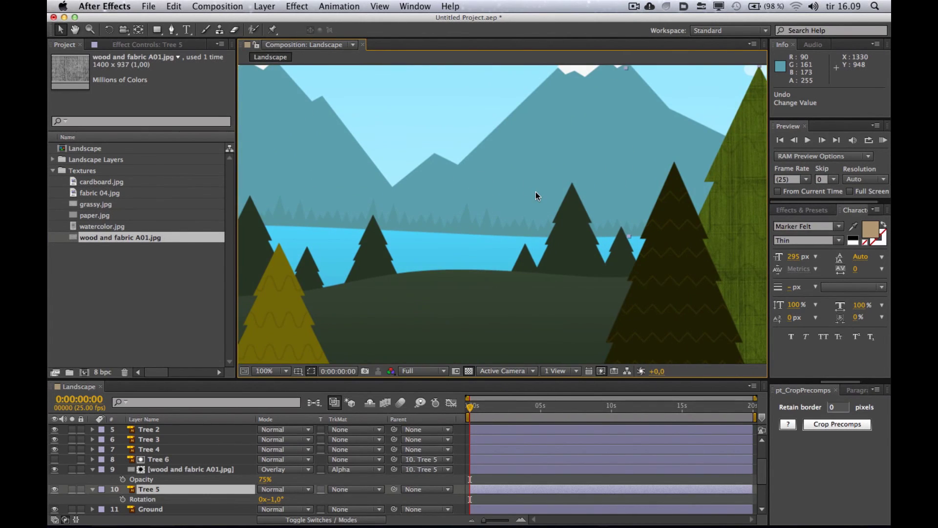